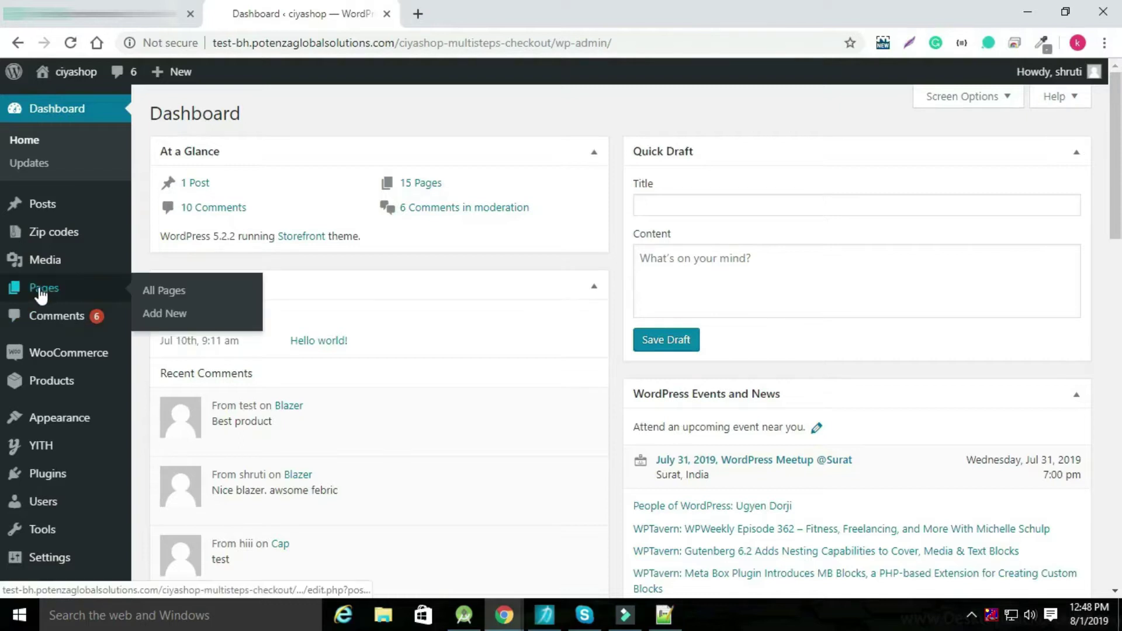
# Go to Plugins > Add New to reach the Add Plugins page
pyautogui.scroll(-3, 23, 304)
pyautogui.moveTo(58, 343)
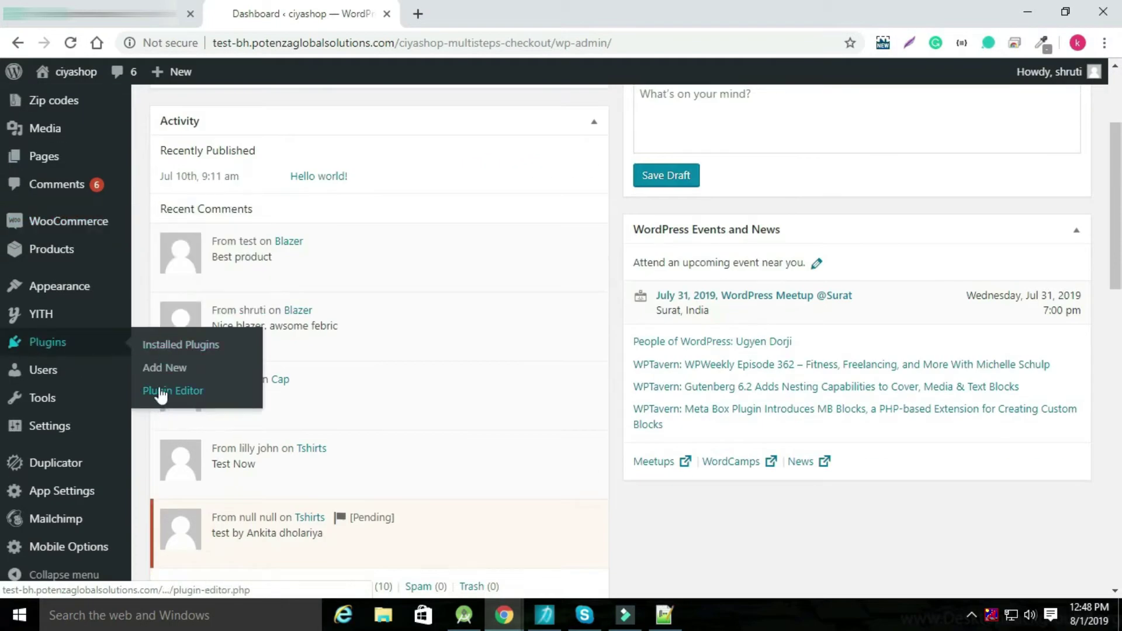
pyautogui.click(165, 368)
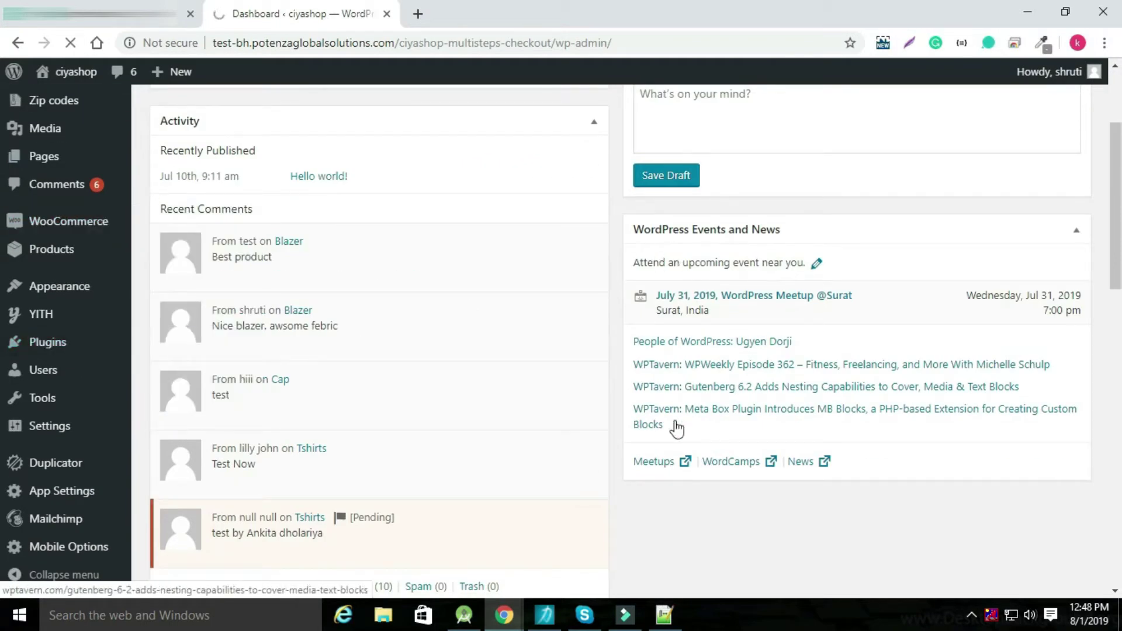
# Copy the 'WCFM - WooCommerce Frontend Manager' name from the Notepad++ notes and return to Chrome
pyautogui.moveTo(663, 621)
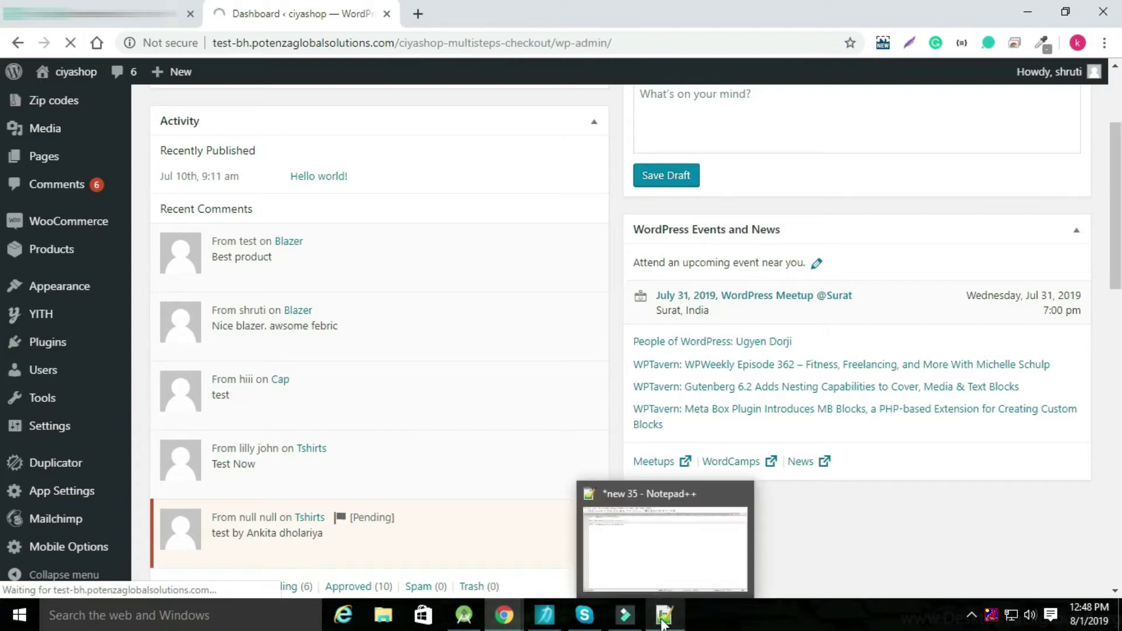
pyautogui.click(663, 620)
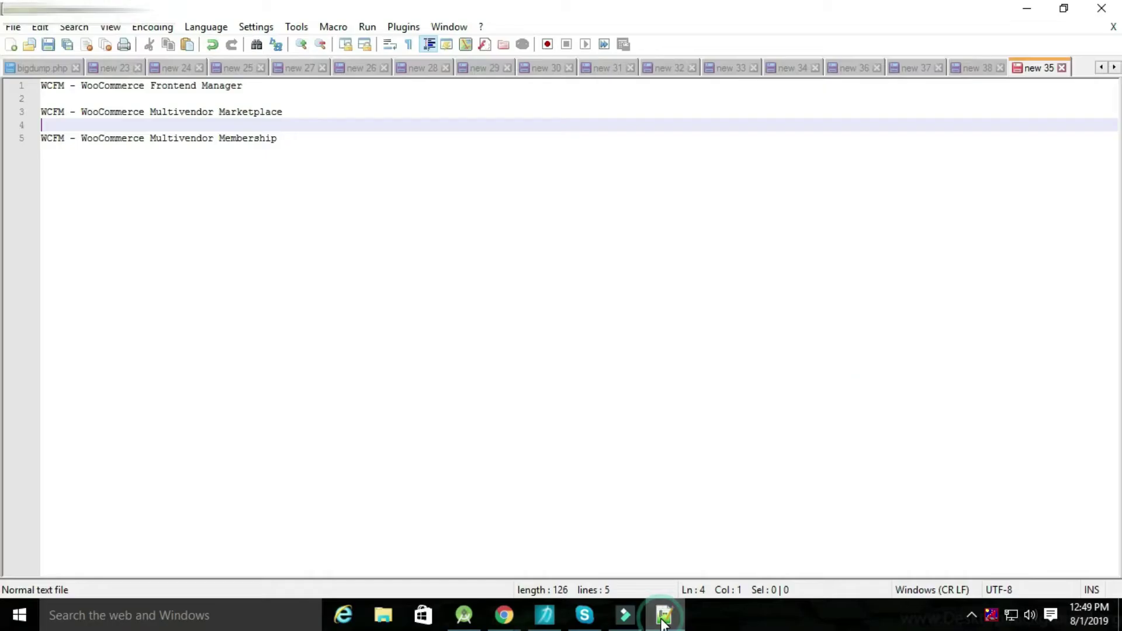
pyautogui.moveTo(258, 94); pyautogui.dragTo(39, 84)
pyautogui.hotkey('ctrl', 'c')
pyautogui.hotkey('alt', 'Tab')
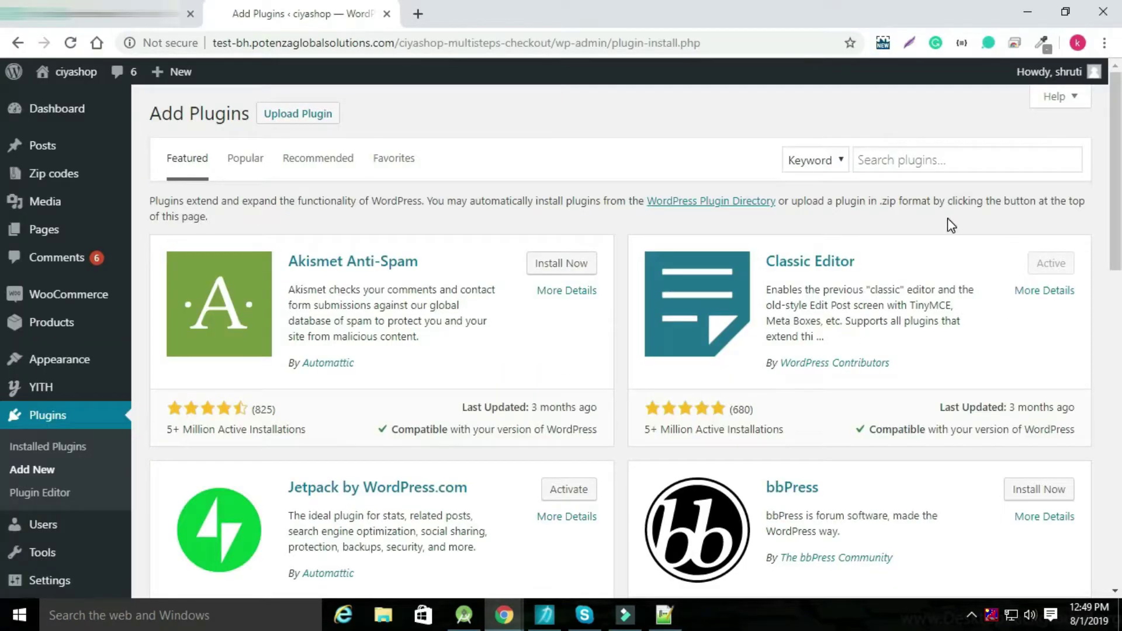
# Search for WCFM - WooCommerce Frontend Manager, then install and activate version 6.2.5
pyautogui.click(928, 164)
pyautogui.hotkey('ctrl', 'v')
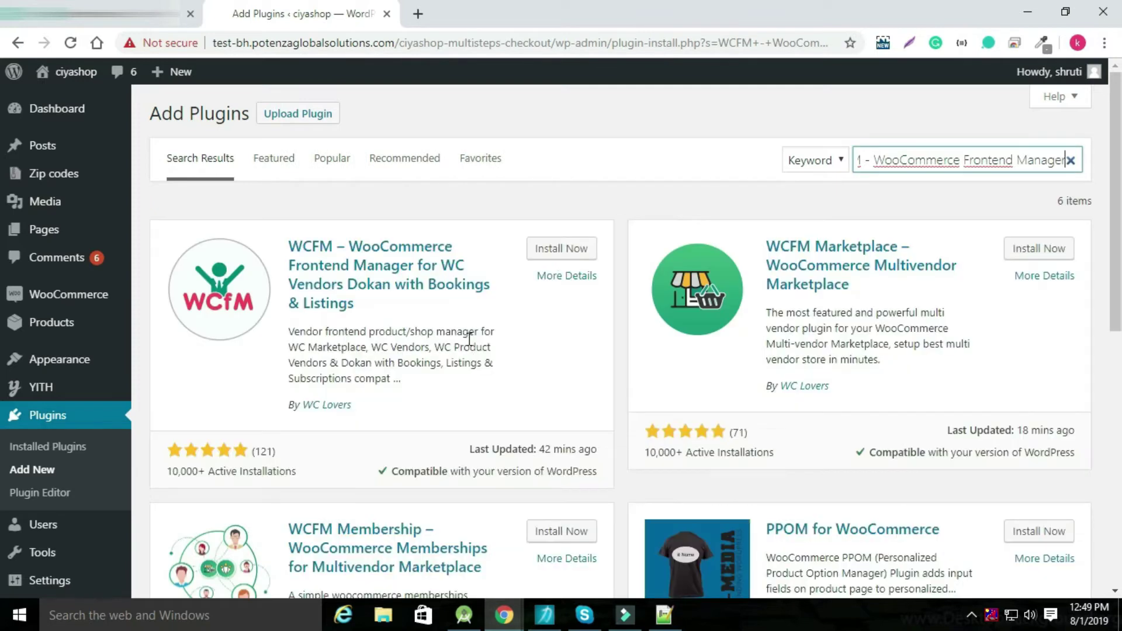
pyautogui.middleClick(562, 257)
pyautogui.click(501, 12)
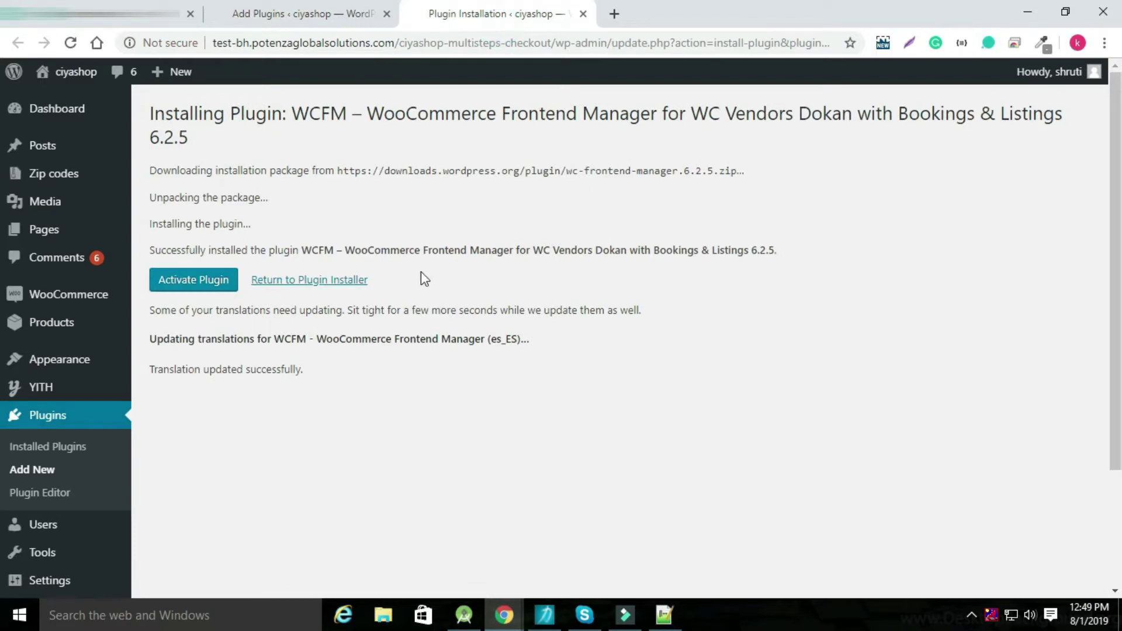
pyautogui.click(195, 285)
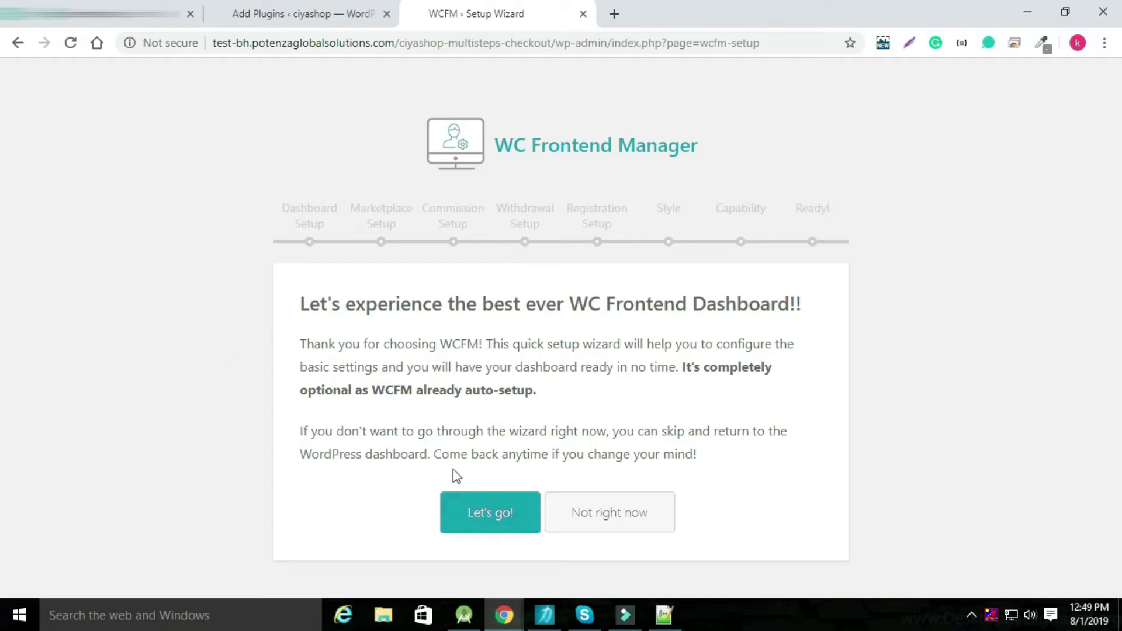
# Accept the default Frontend Manager dashboard settings and launch the WCFM Marketplace setup wizard
pyautogui.click(488, 520)
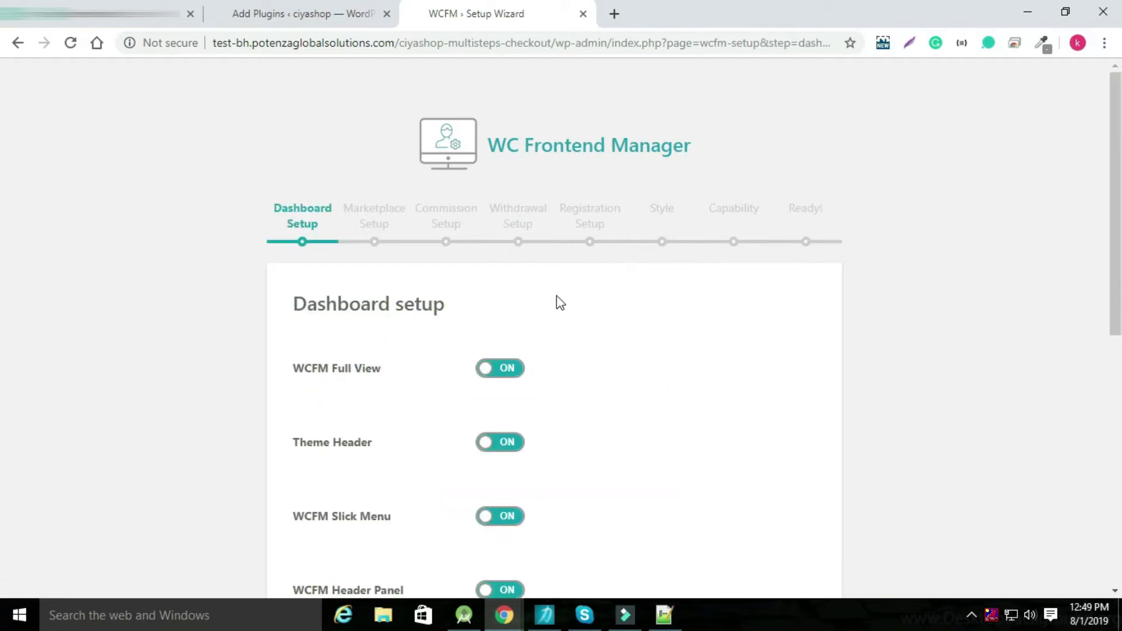
pyautogui.scroll(-9, 552, 310)
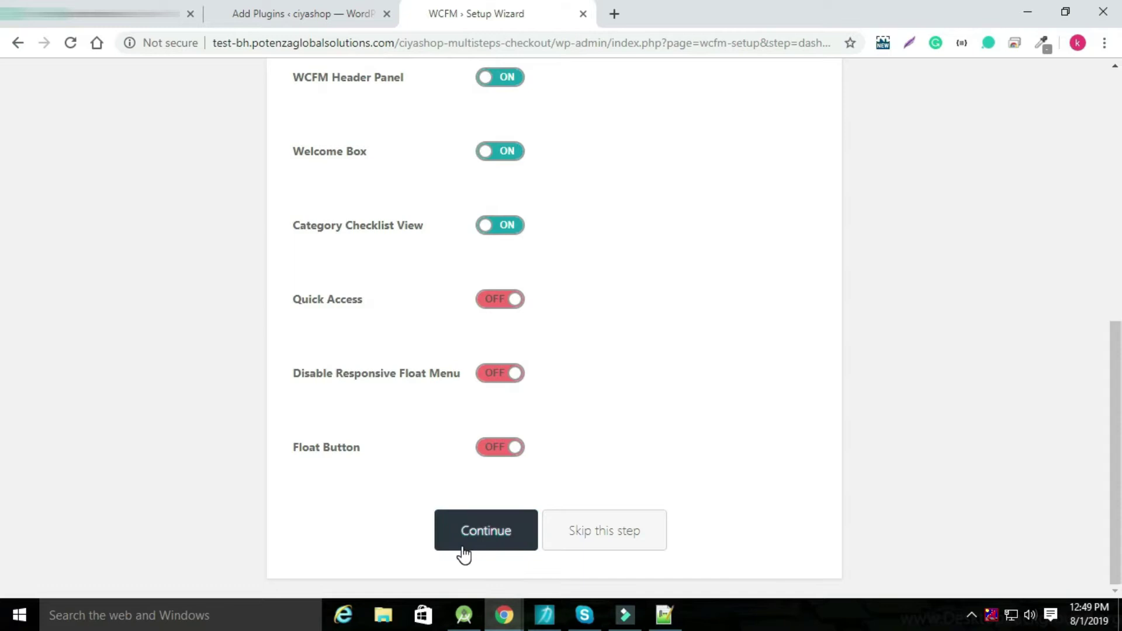
pyautogui.click(464, 549)
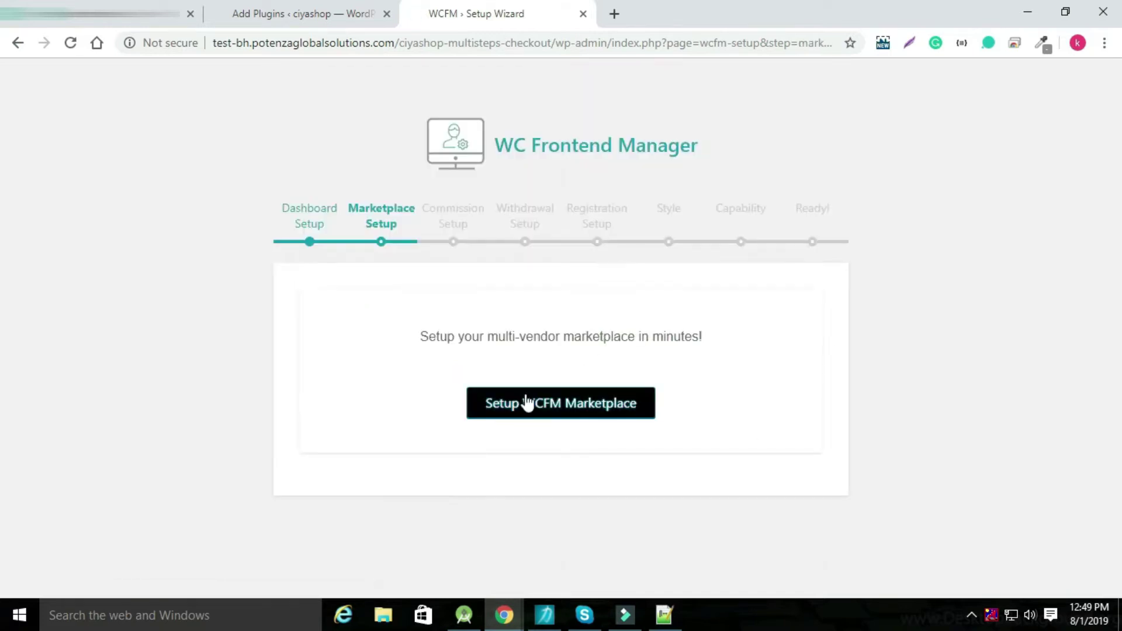
pyautogui.click(526, 409)
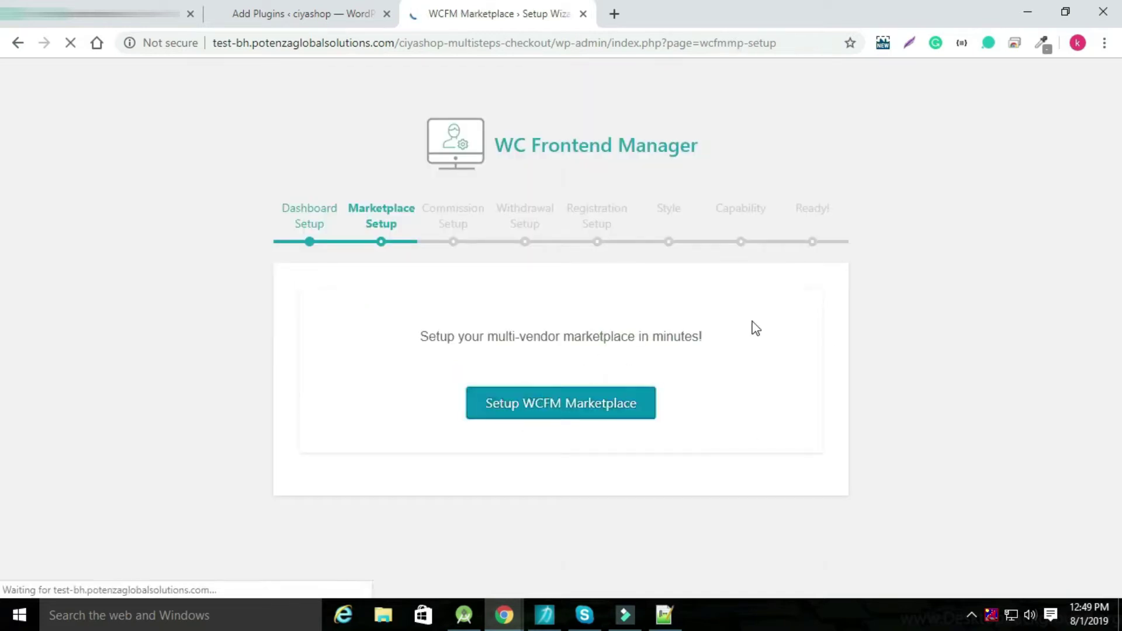
pyautogui.click(551, 336)
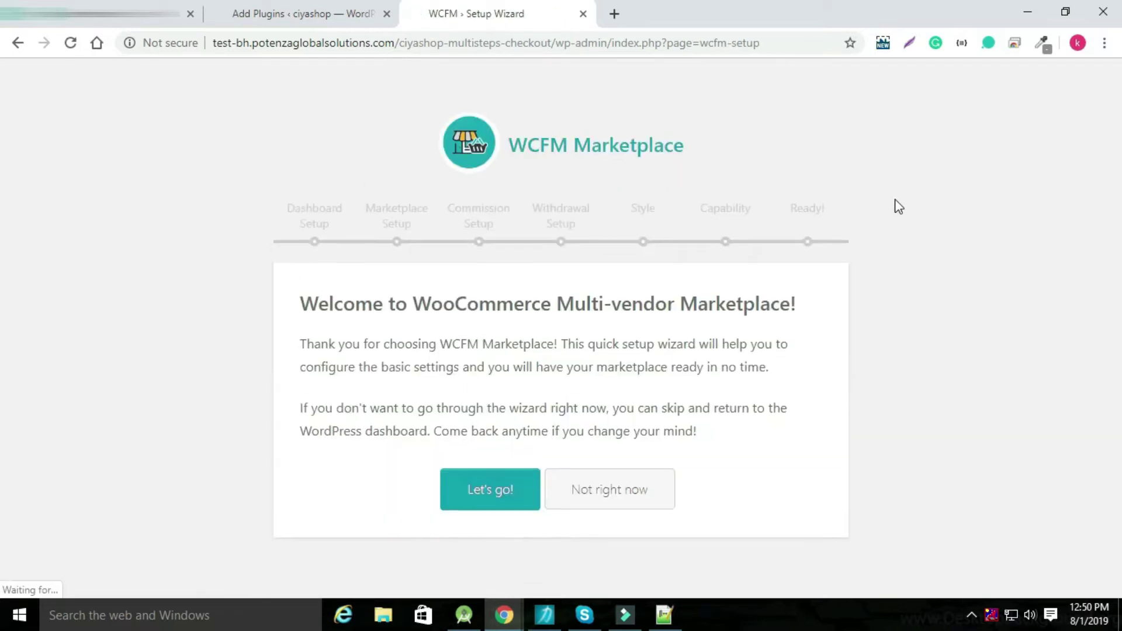
# Start the WCFM Marketplace wizard and keep the default Dashboard setup
pyautogui.click(497, 503)
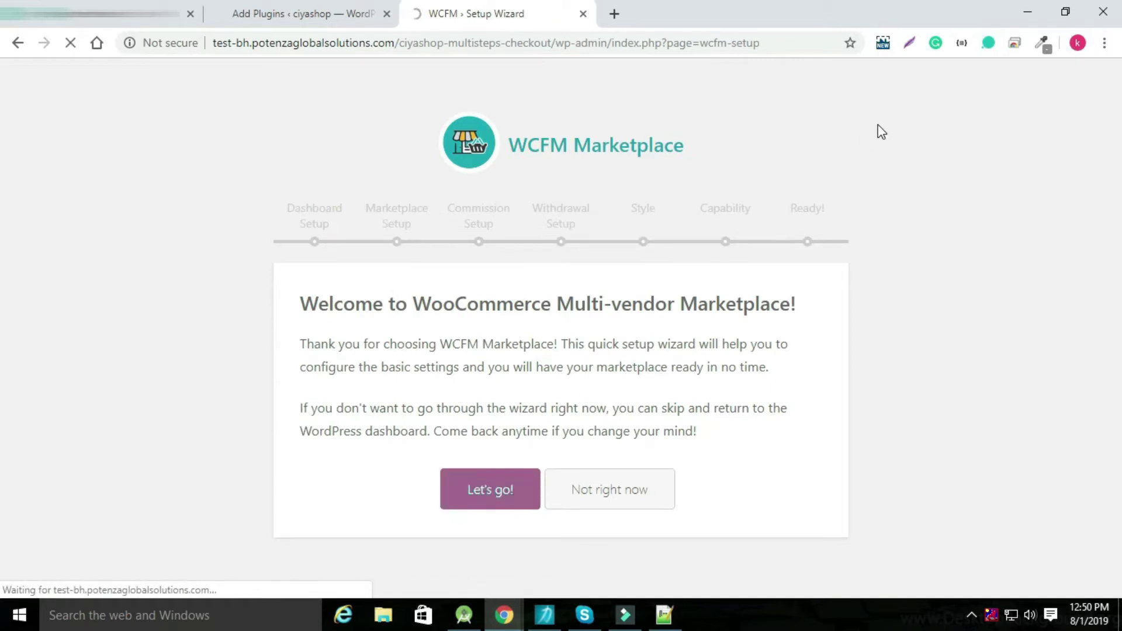
pyautogui.scroll(-9, 661, 350)
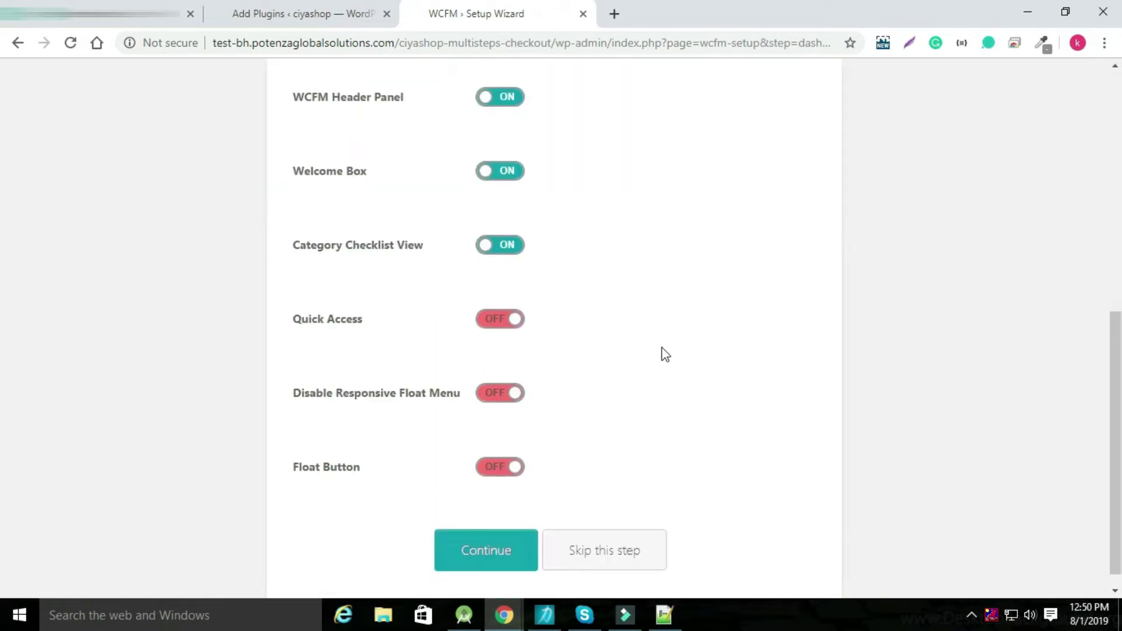
pyautogui.click(501, 533)
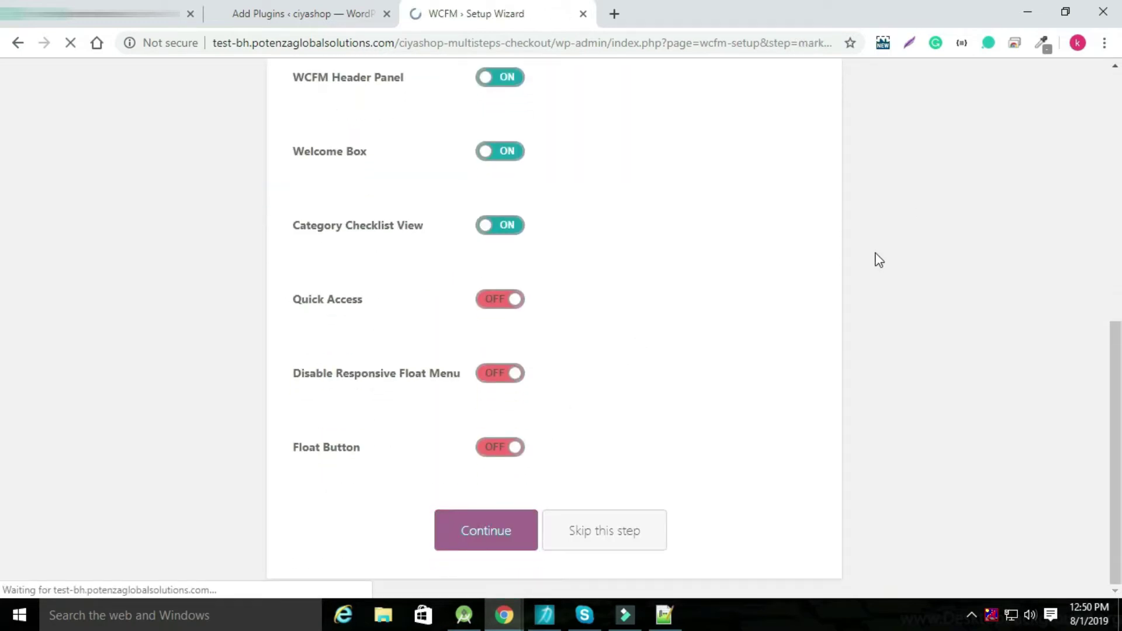
# Review the Marketplace setup options and accept them unchanged to reach Commission setup
pyautogui.scroll(-2, 540, 365)
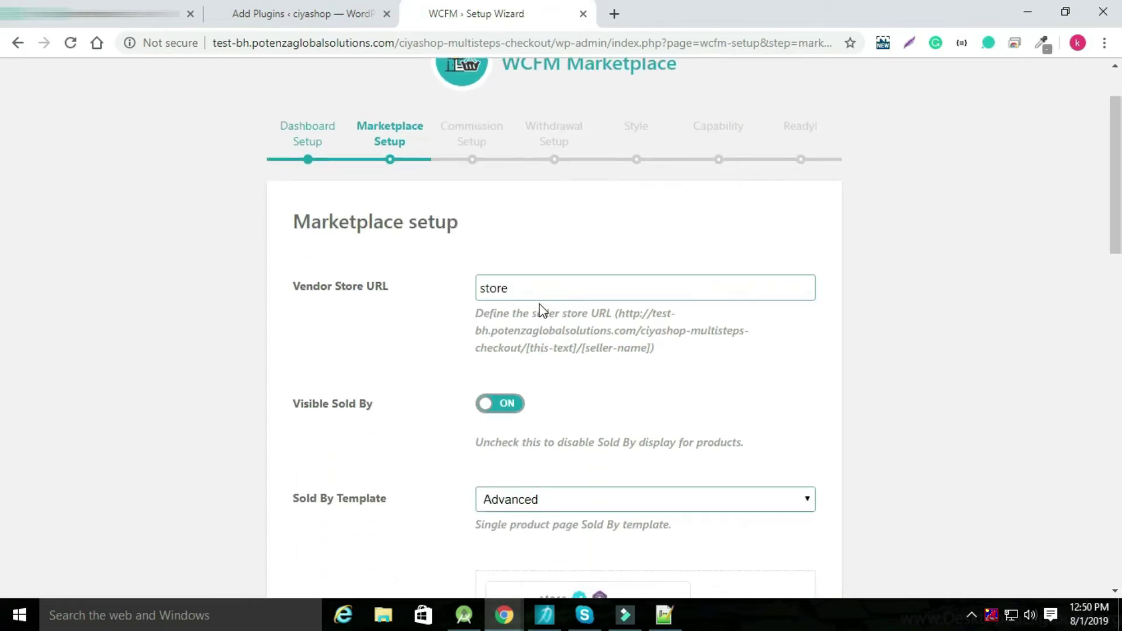
pyautogui.moveTo(541, 311); pyautogui.dragTo(514, 300)
pyautogui.scroll(-7, 641, 363)
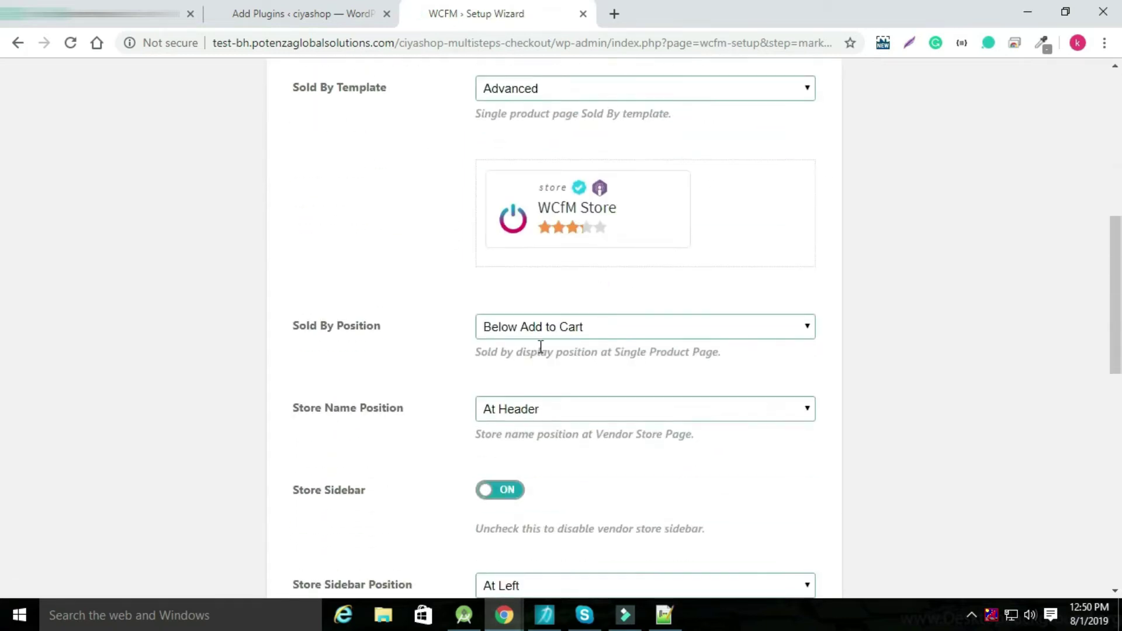
pyautogui.scroll(-4, 712, 347)
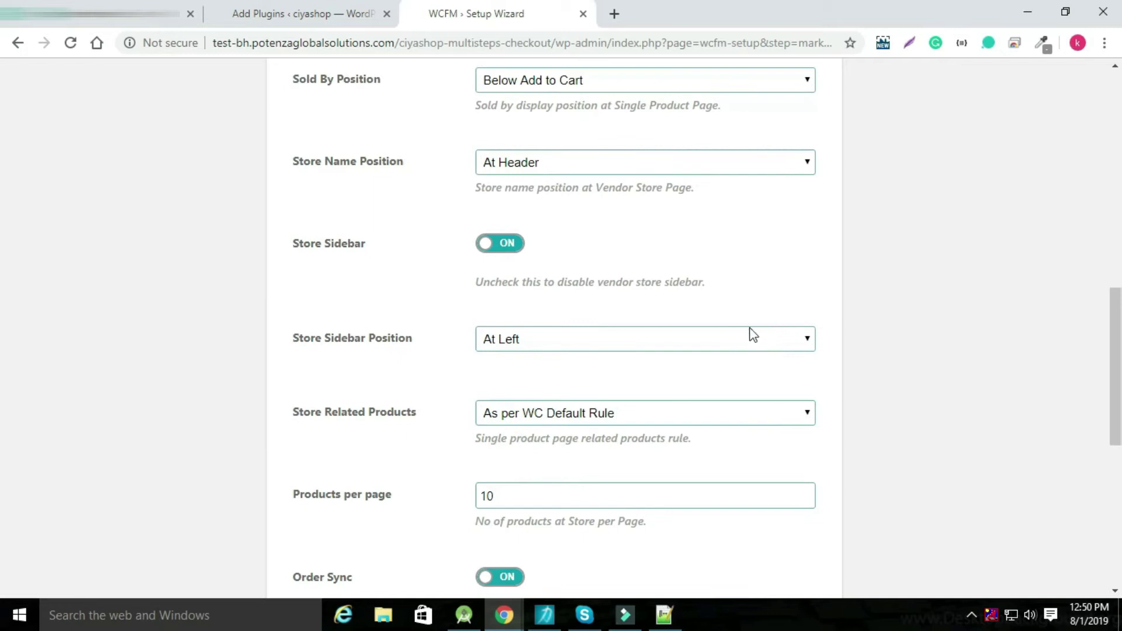
pyautogui.scroll(5, 671, 350)
pyautogui.scroll(-13, 676, 421)
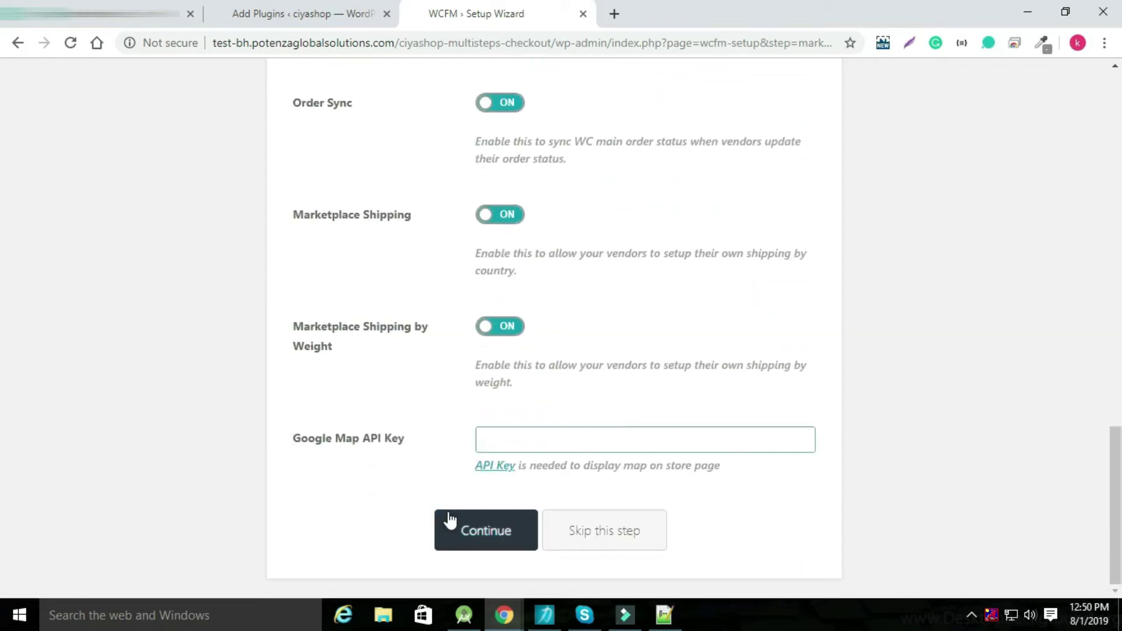
pyautogui.click(455, 533)
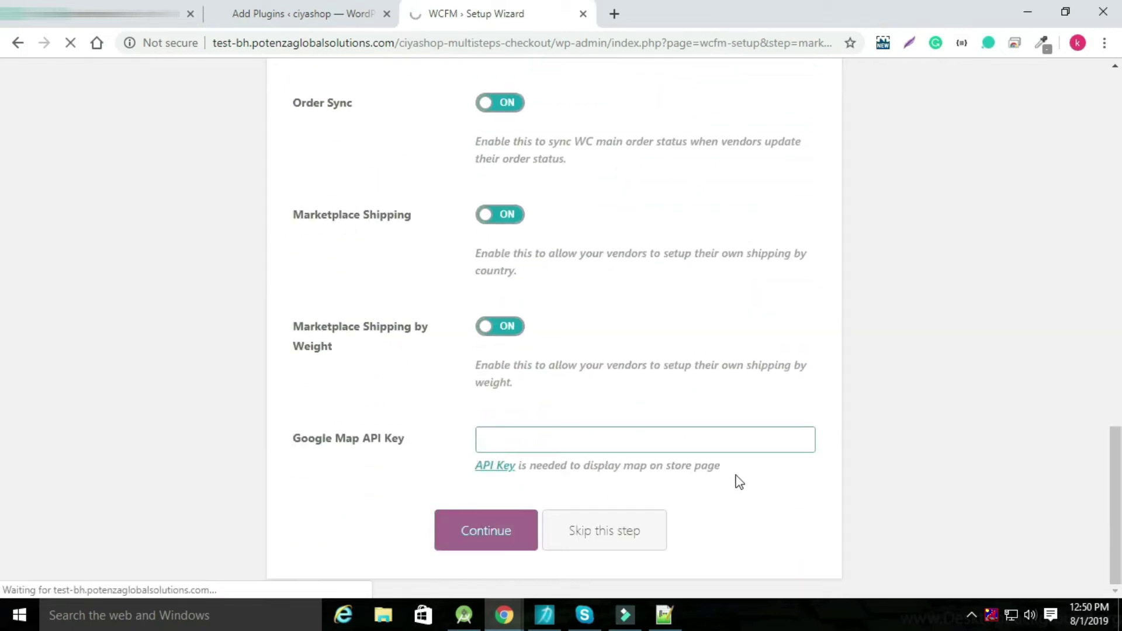
pyautogui.scroll(-7, 779, 393)
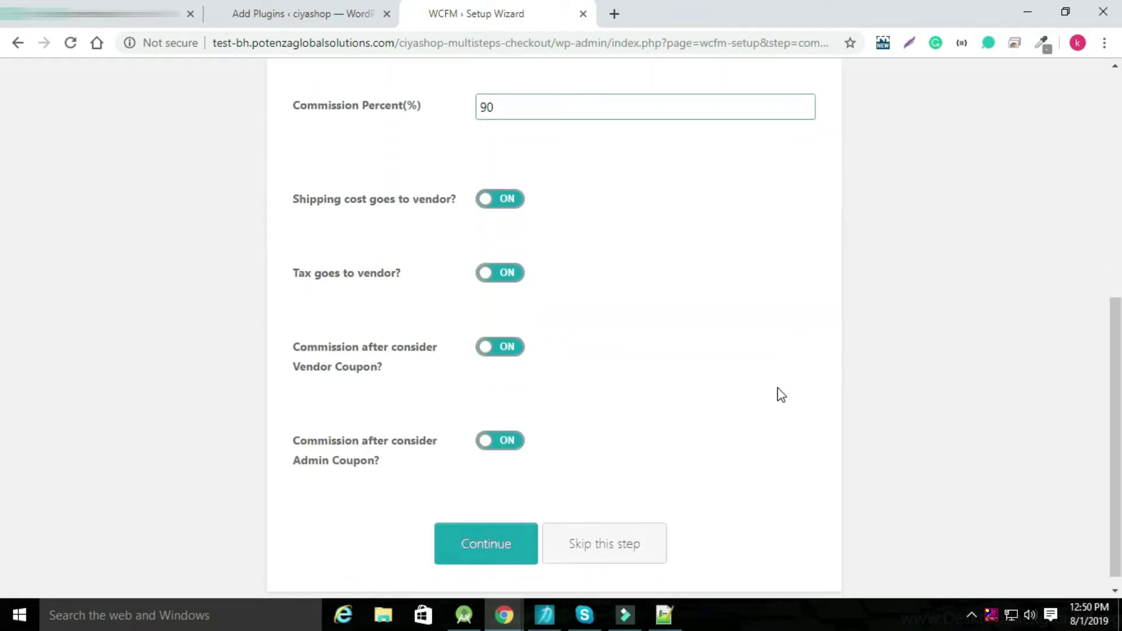
# Accept the 90% commission and the default withdrawal settings
pyautogui.click(474, 555)
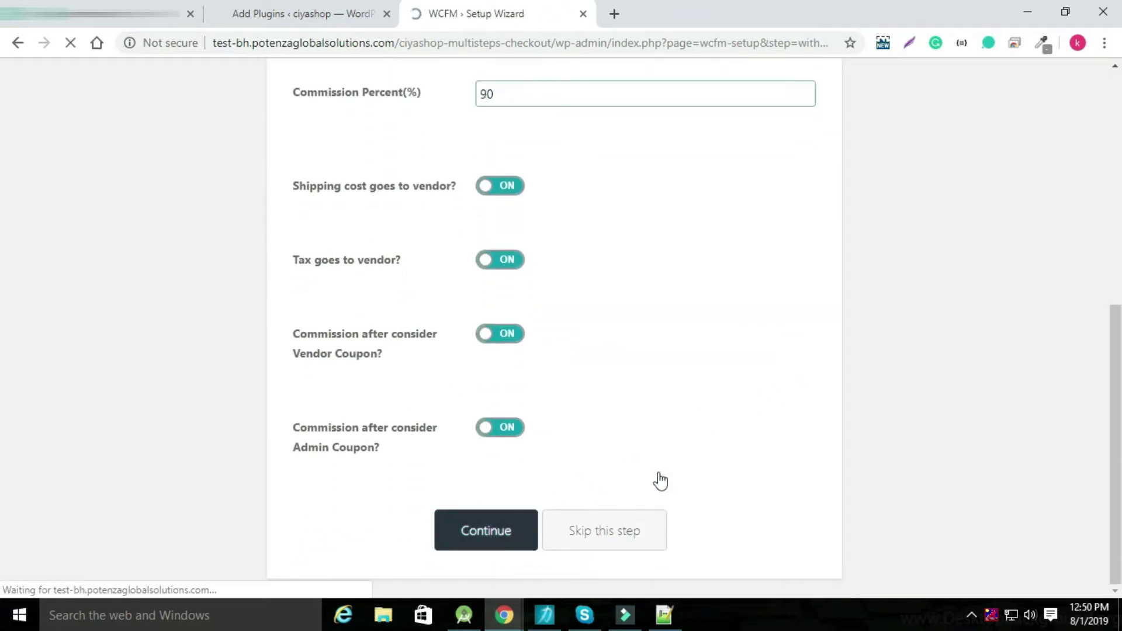
pyautogui.scroll(-7, 832, 423)
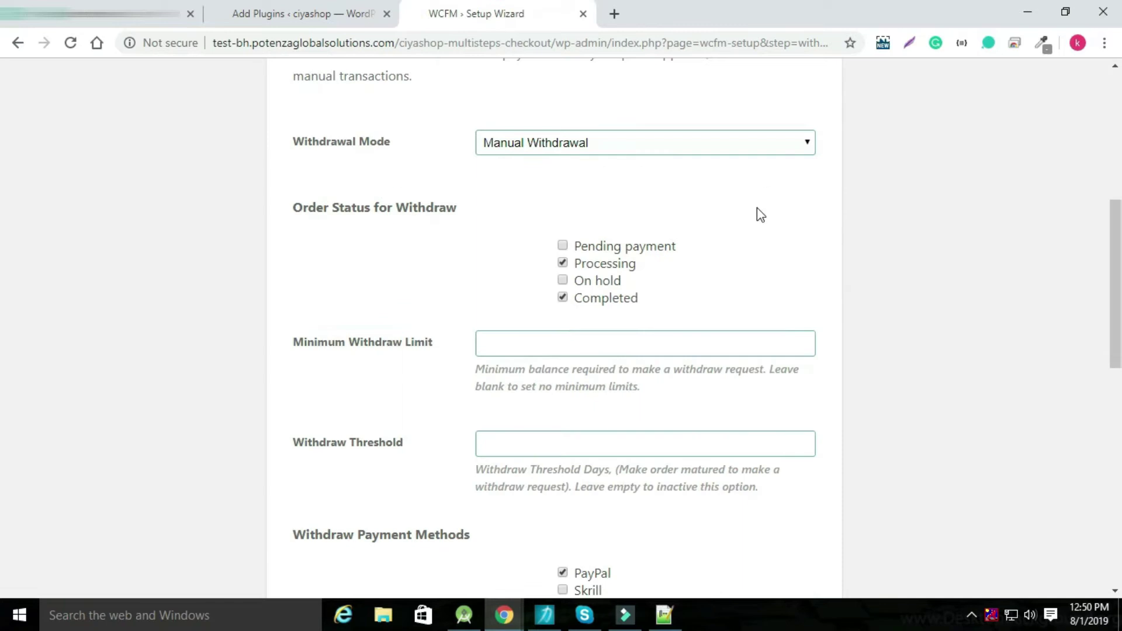
pyautogui.scroll(-10, 757, 209)
pyautogui.scroll(-2, 712, 289)
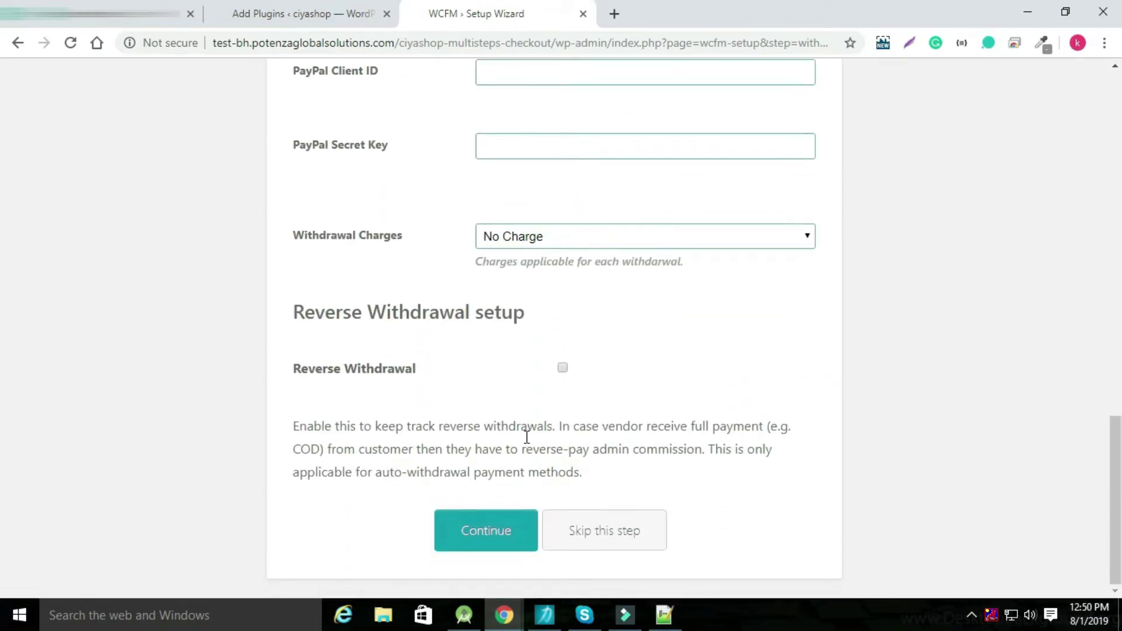
pyautogui.click(483, 542)
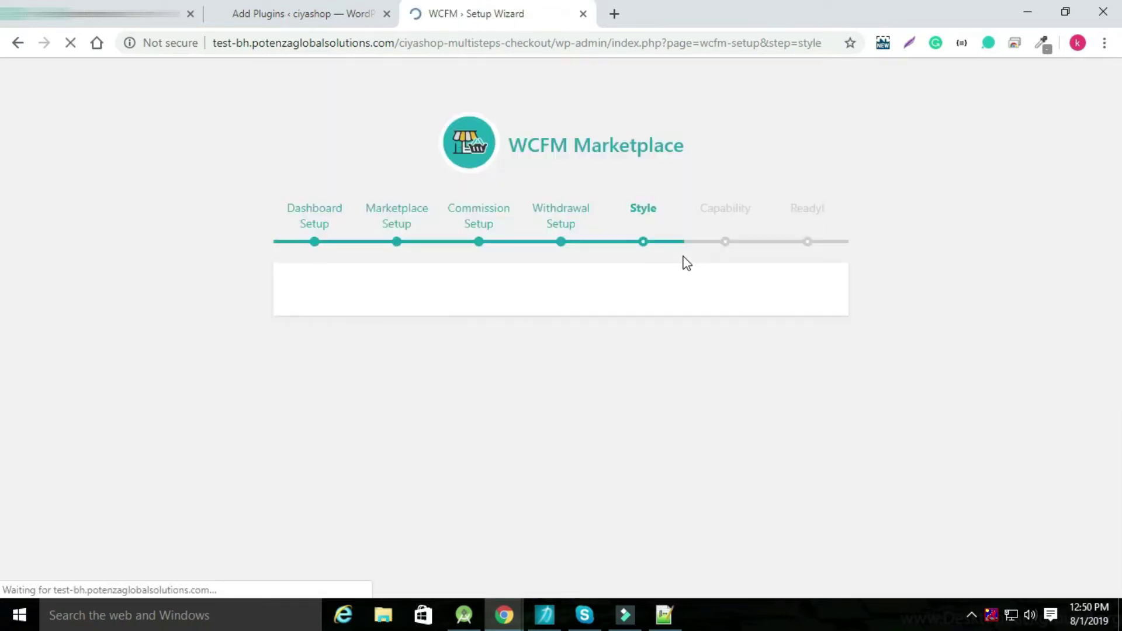
# Keep the default style colours and vendor capabilities, finish, and return to the WordPress Dashboard
pyautogui.scroll(-4, 374, 270)
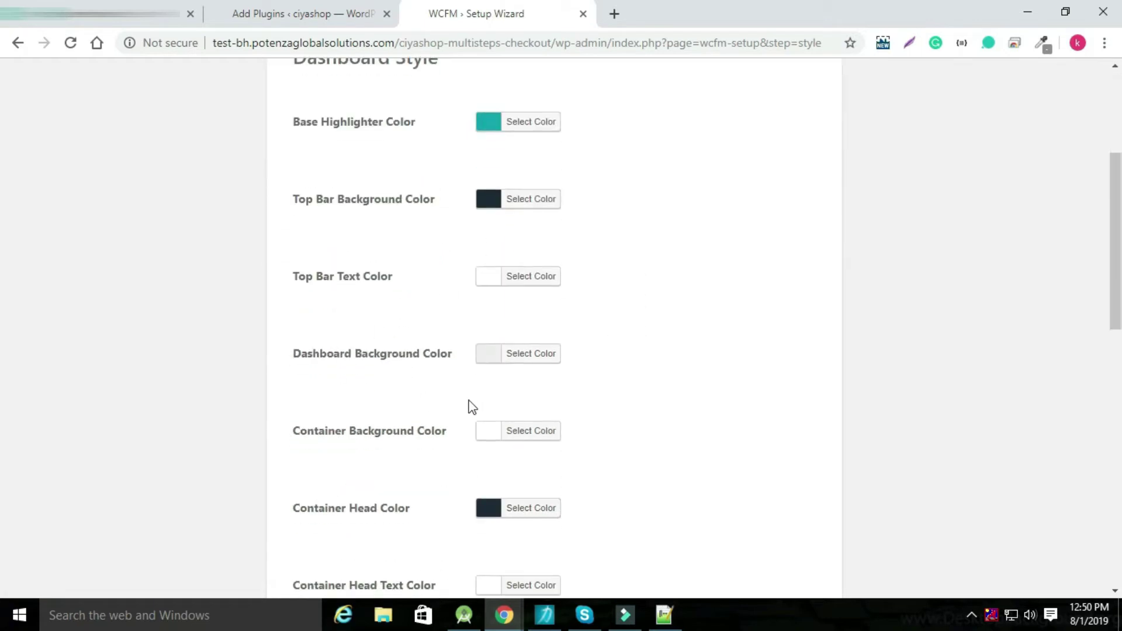
pyautogui.scroll(-10, 546, 403)
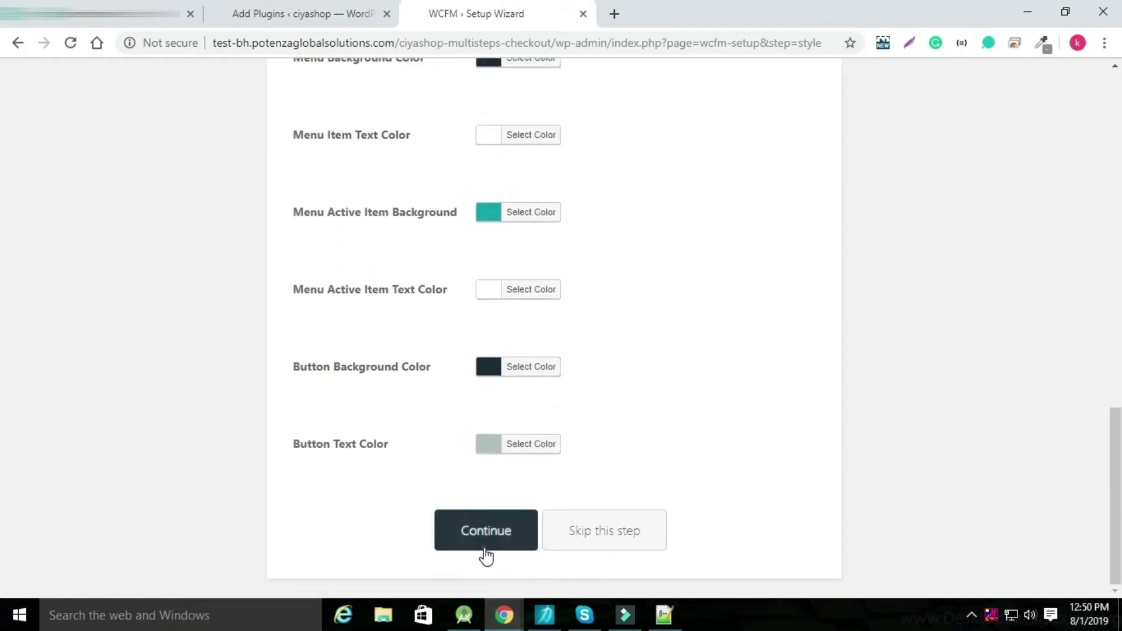
pyautogui.click(485, 531)
pyautogui.scroll(-8, 643, 338)
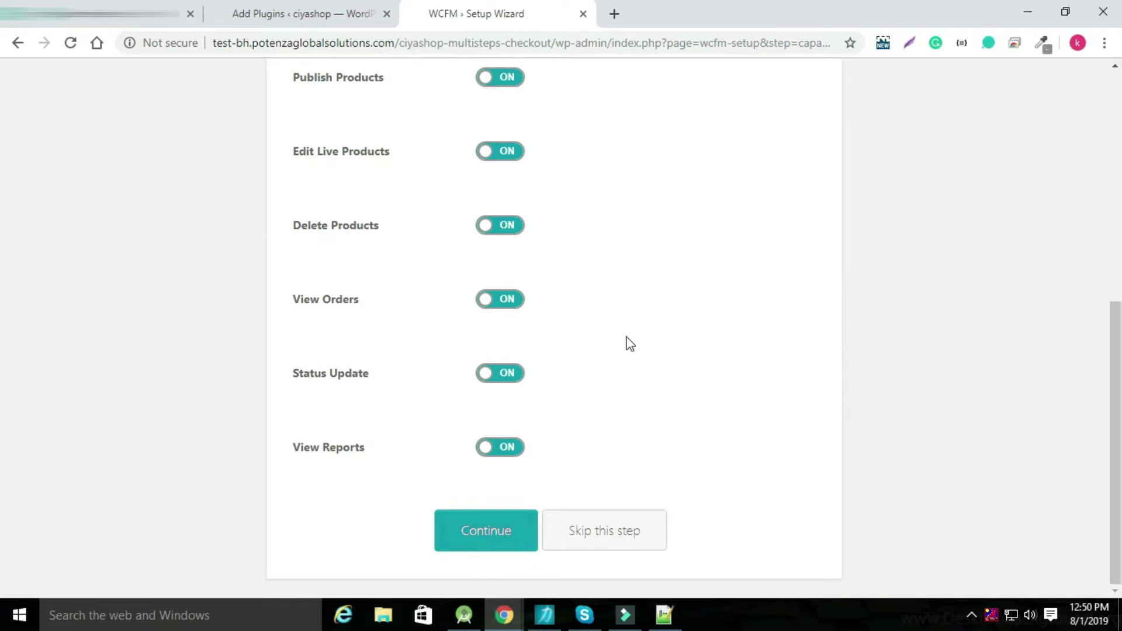
pyautogui.click(466, 534)
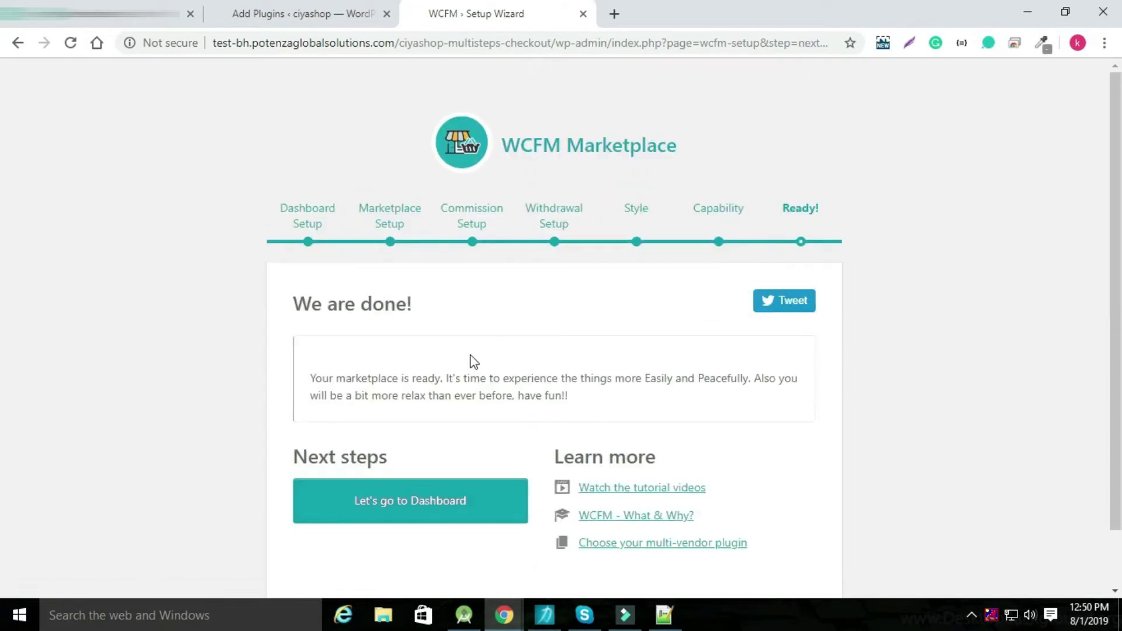
pyautogui.scroll(-2, 526, 350)
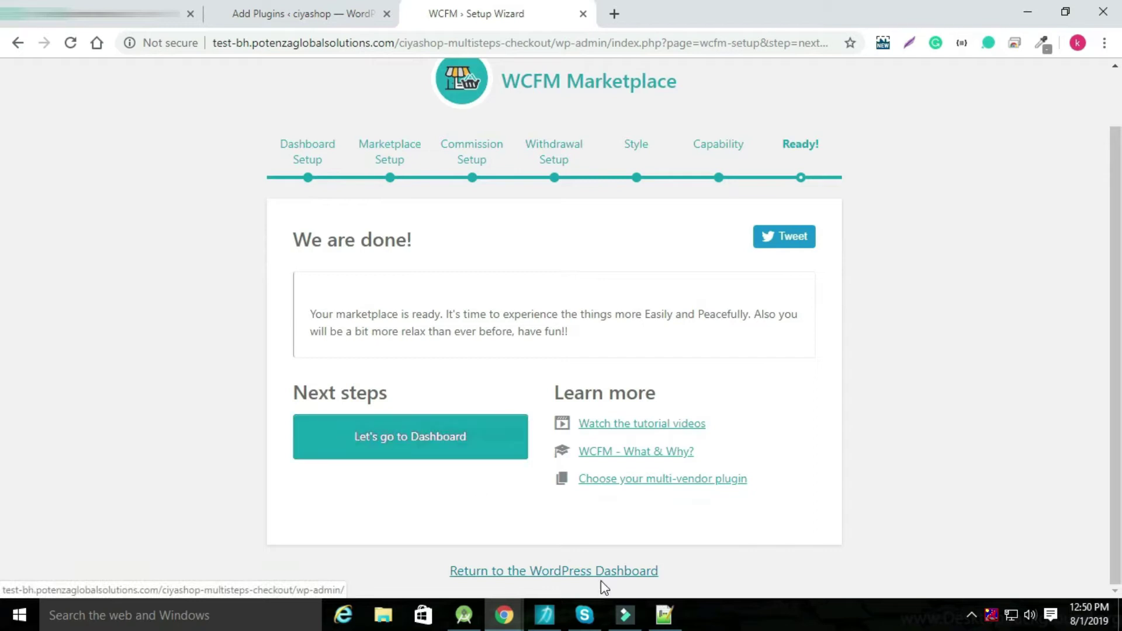
pyautogui.click(578, 579)
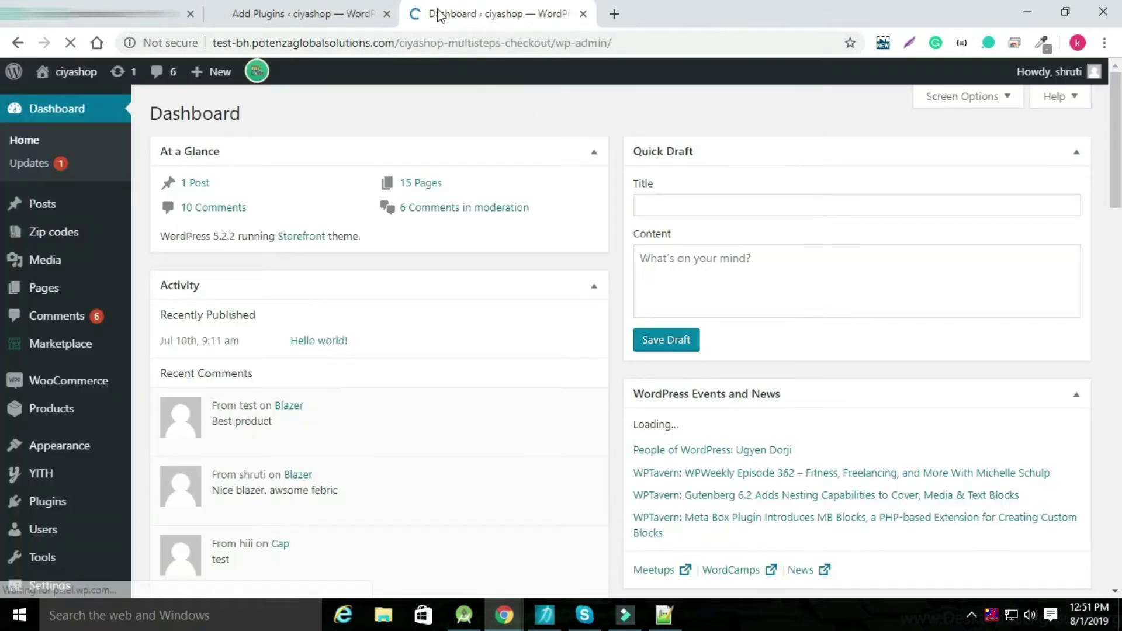
# Search installed plugins for WCFM - WooCommerce Multivendor Marketplace and confirm version 3.1.6 is active
pyautogui.click(307, 7)
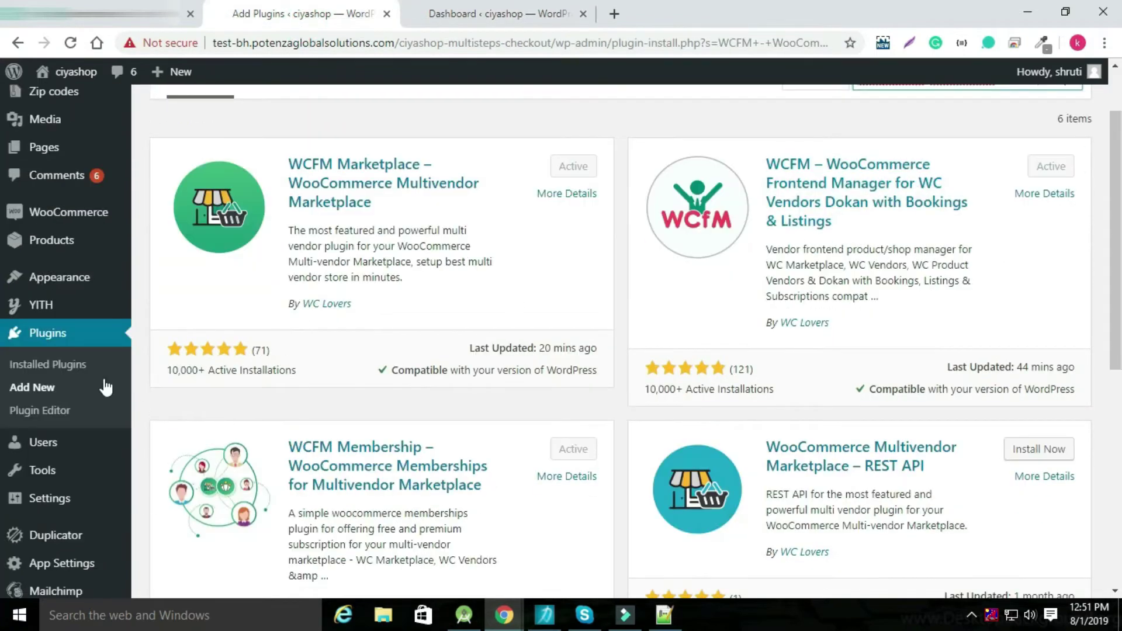
pyautogui.click(63, 365)
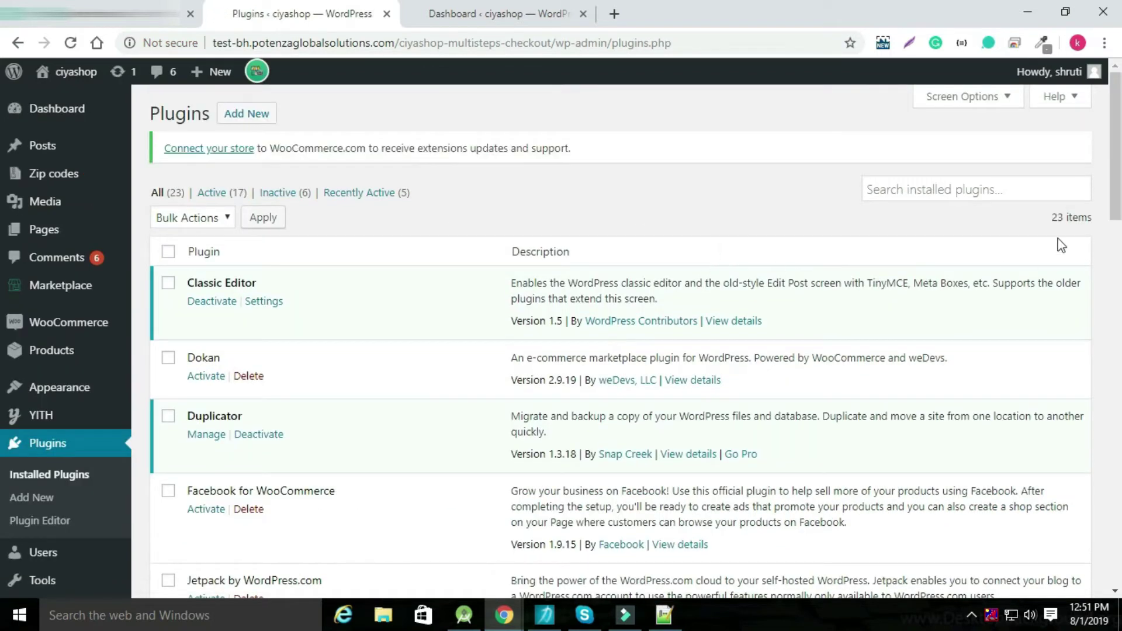
pyautogui.click(917, 195)
pyautogui.write('WCFM - WooCommerce Multivendor Marketplace')
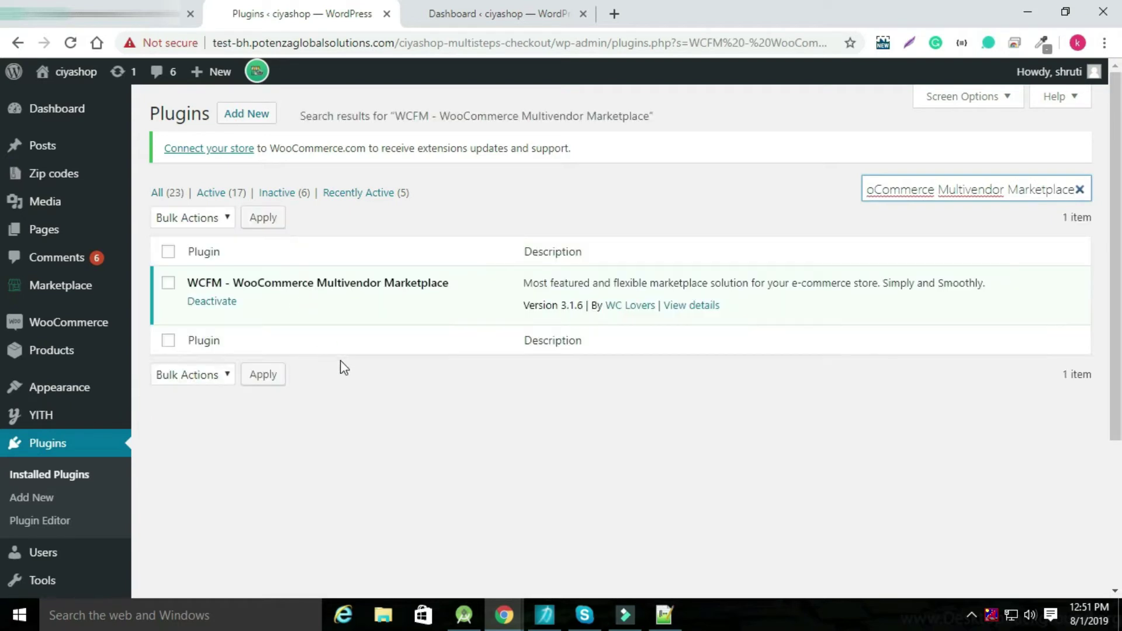
# Copy the WCFM Multivendor Membership name and confirm version 2.6.1 is active in installed plugins
pyautogui.hotkey('alt', 'Tab')
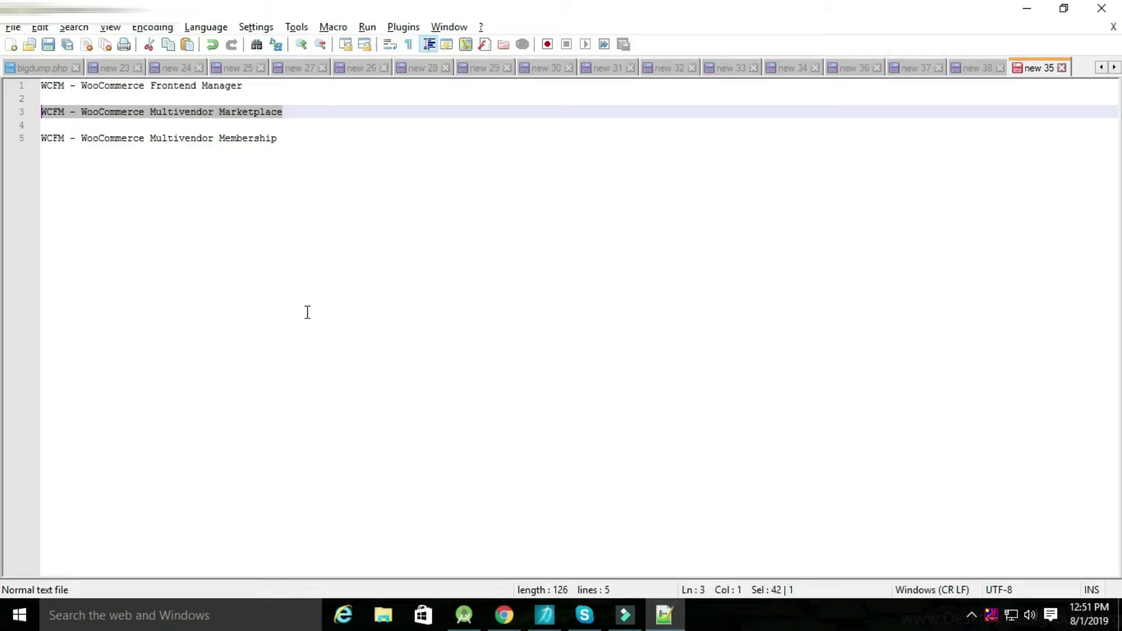
pyautogui.moveTo(286, 145); pyautogui.dragTo(43, 137)
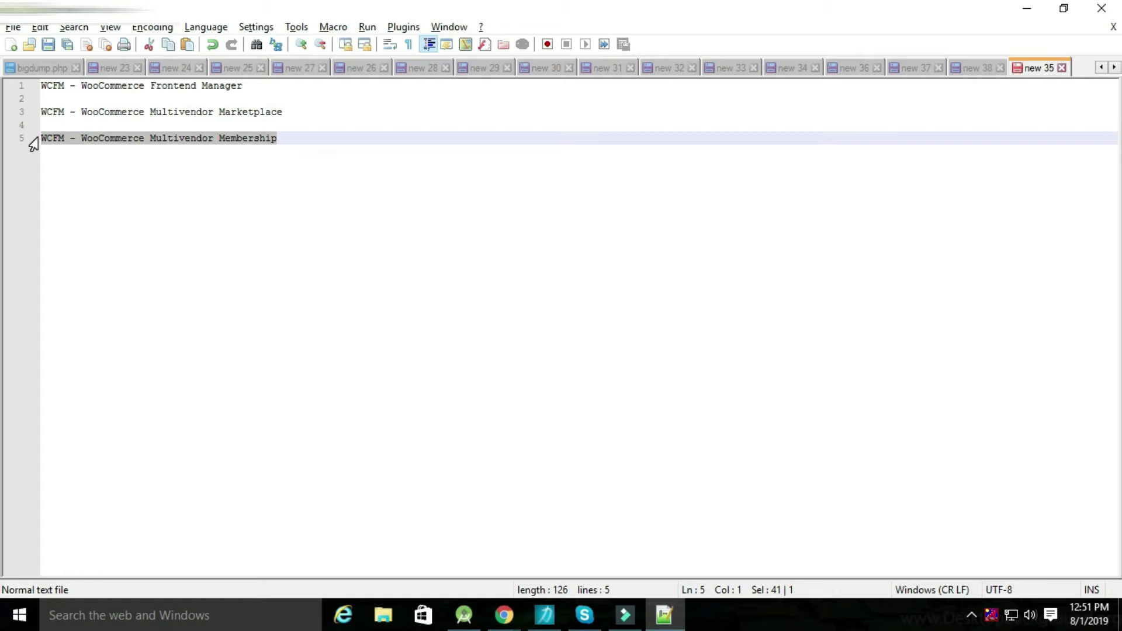
pyautogui.hotkey('alt', 'Tab')
pyautogui.click(1079, 189)
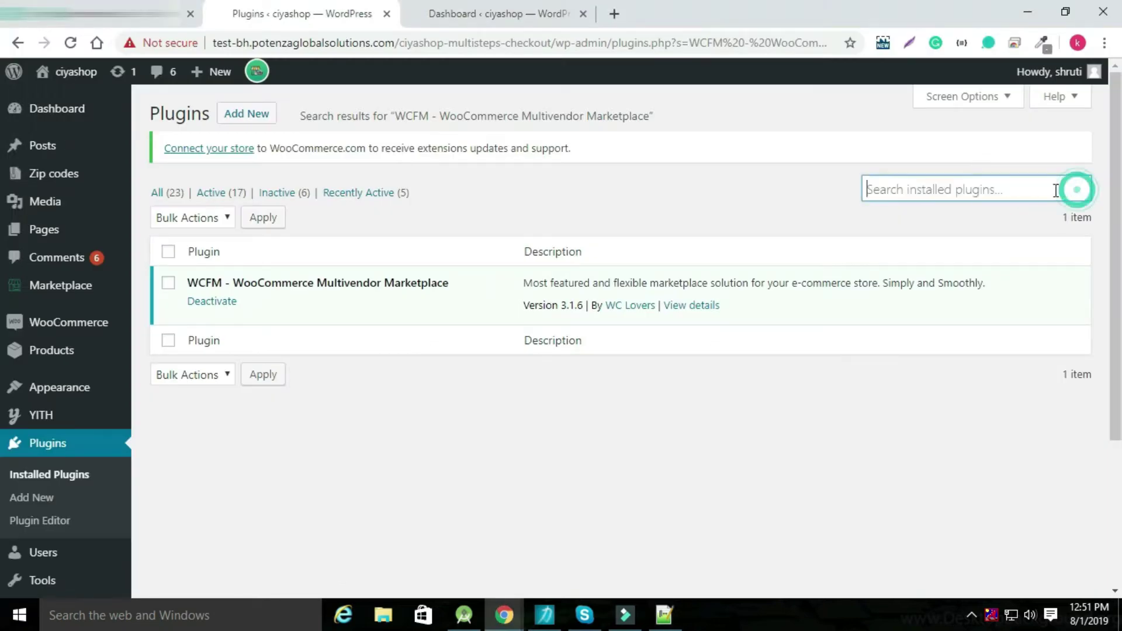
pyautogui.hotkey('ctrl', 'v')
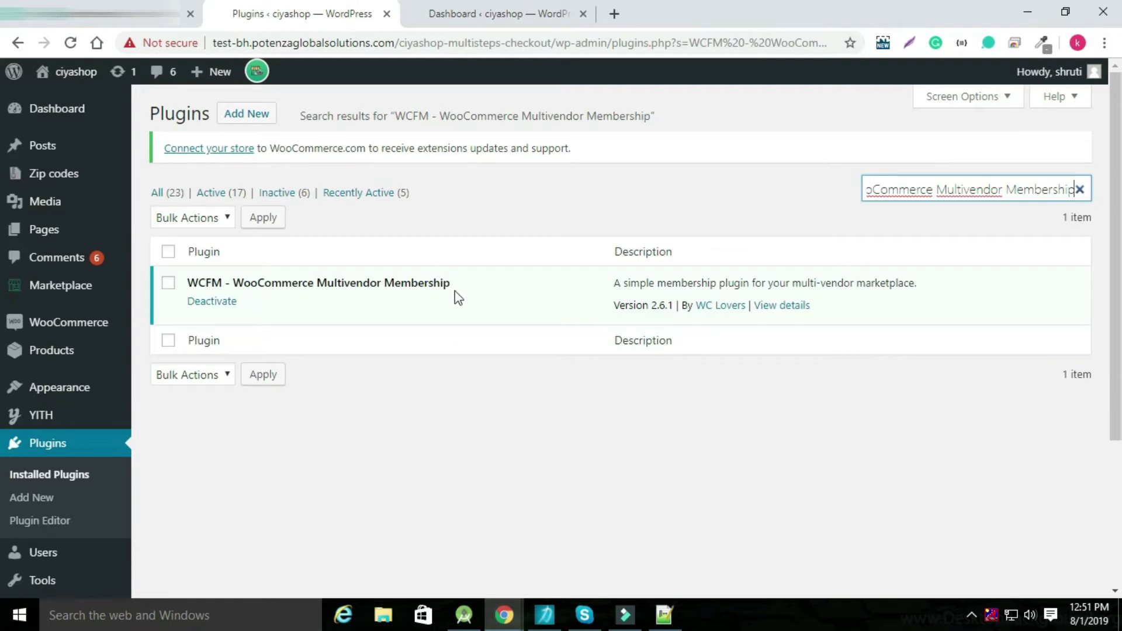
# Copy the WCFM - WooCommerce Frontend Manager name and confirm version 6.2.5 is active
pyautogui.hotkey('alt', 'Tab')
pyautogui.moveTo(251, 88); pyautogui.dragTo(7, 97)
pyautogui.hotkey('ctrl', 'c')
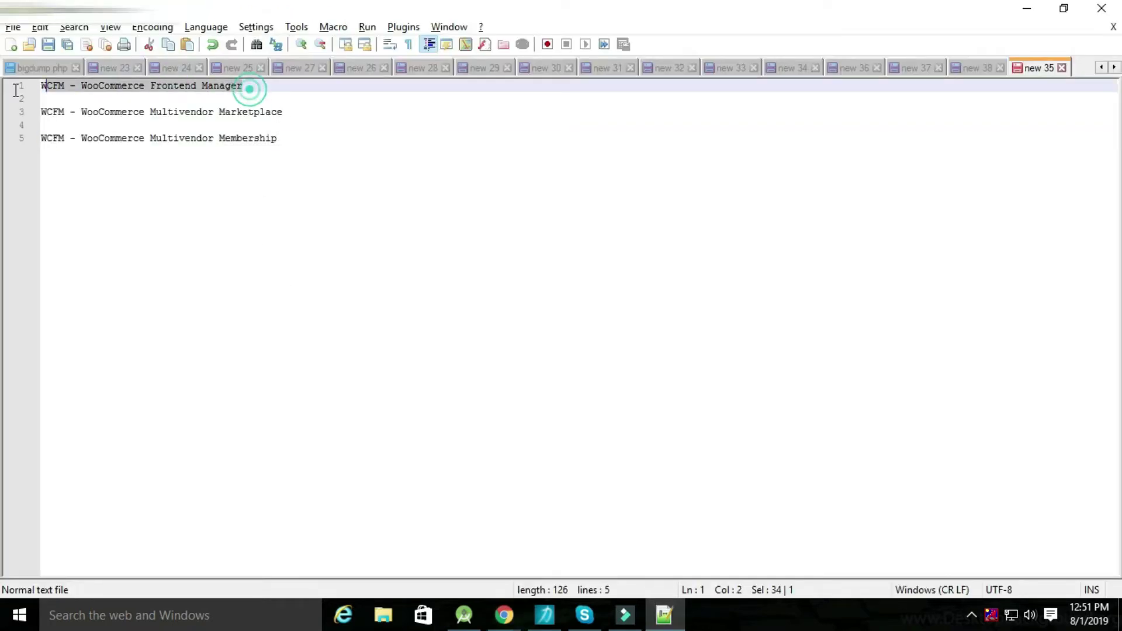
pyautogui.hotkey('alt', 'Tab')
pyautogui.click(1079, 189)
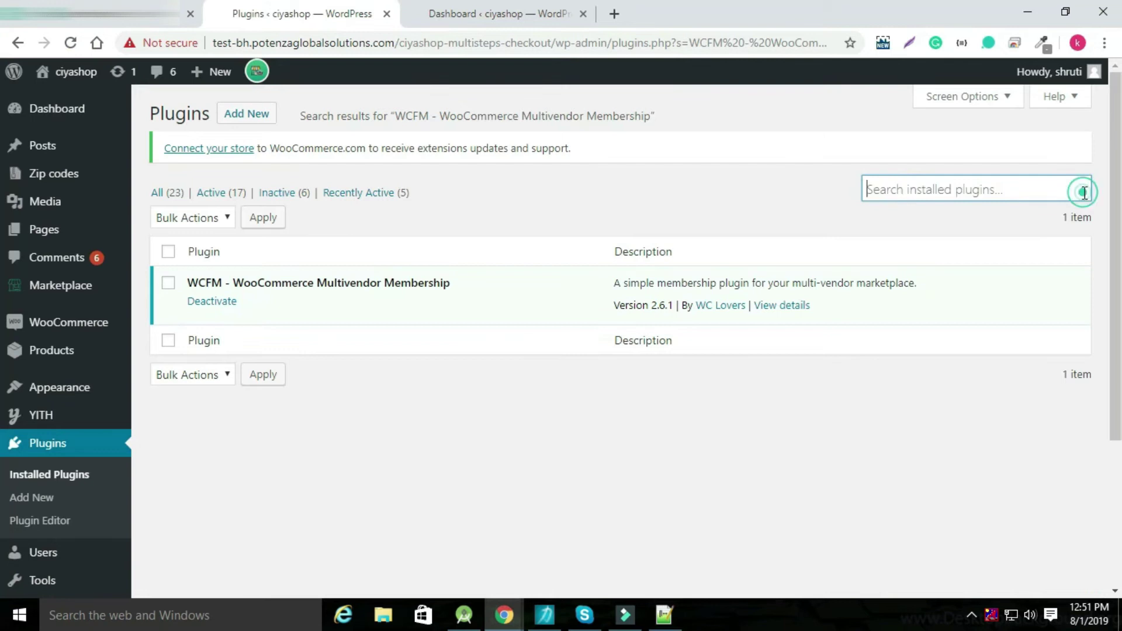
pyautogui.hotkey('ctrl', 'v')
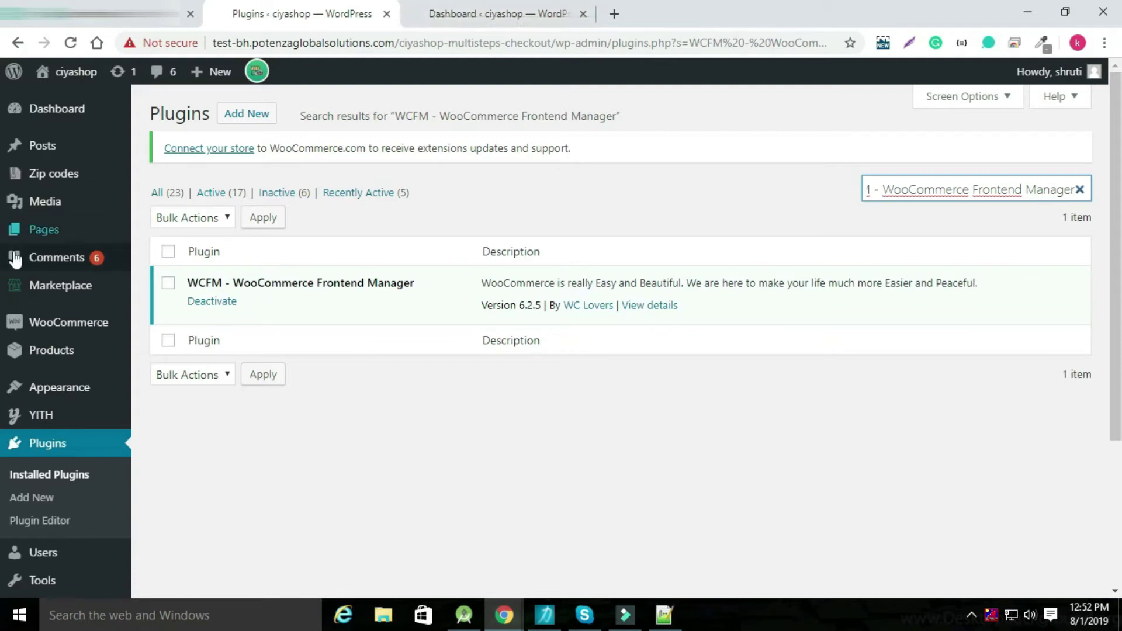
pyautogui.click(54, 285)
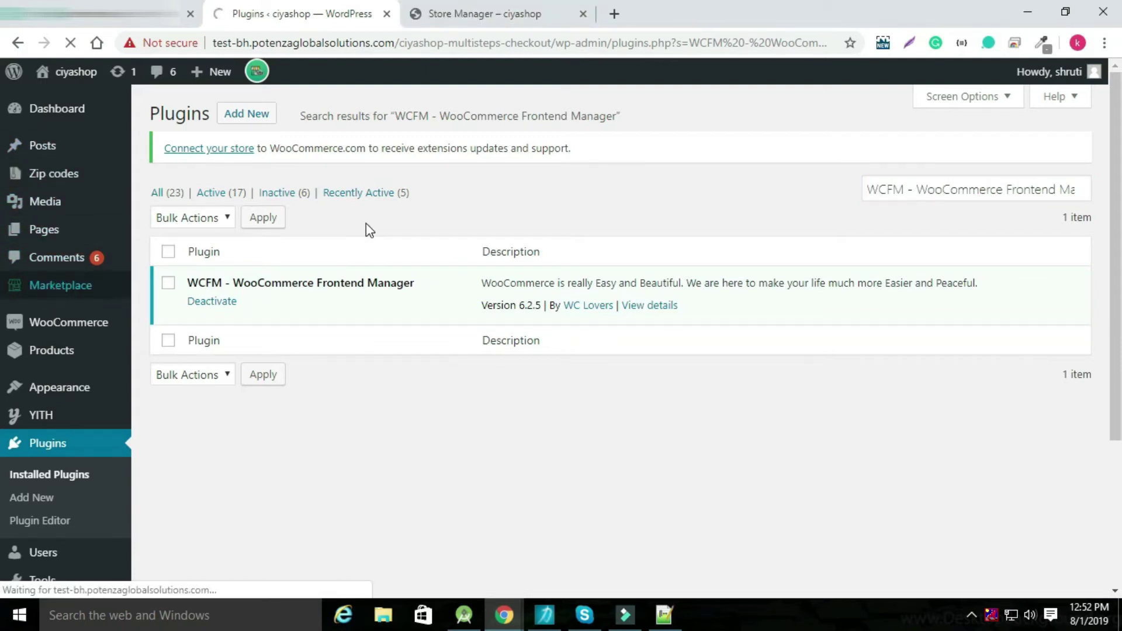
# Close the duplicate Store Manager tab, review Marketplace Settings and Store Default Logo, then return to Dashboard
pyautogui.middleClick(490, 7)
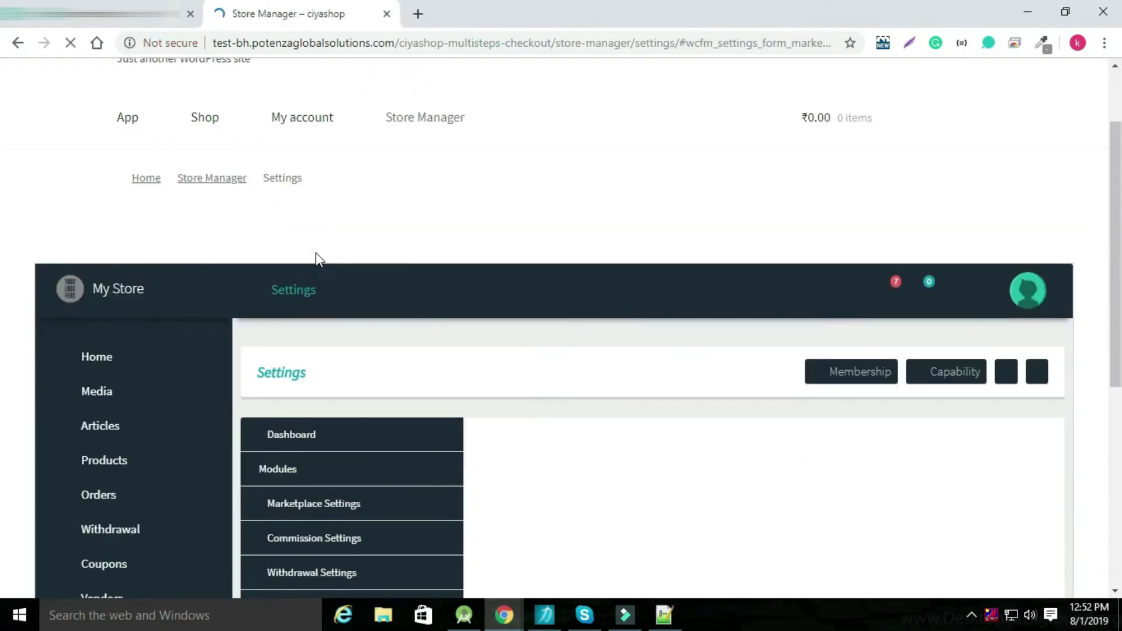
pyautogui.scroll(-7, 315, 252)
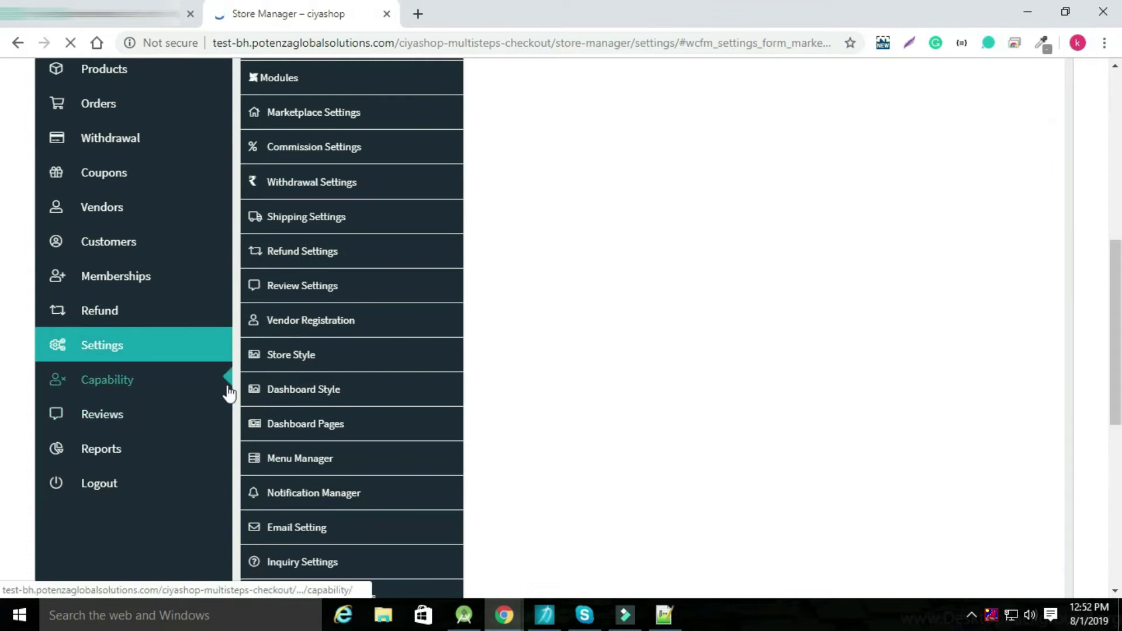
pyautogui.scroll(-2, 163, 429)
pyautogui.scroll(7, 315, 381)
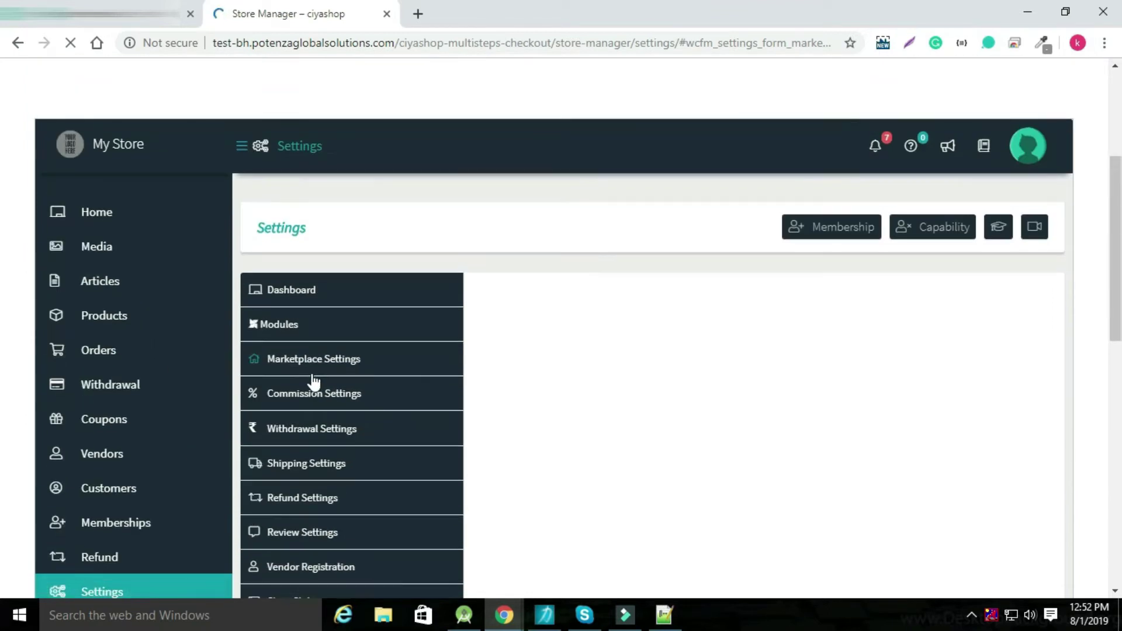
pyautogui.scroll(-5, 253, 390)
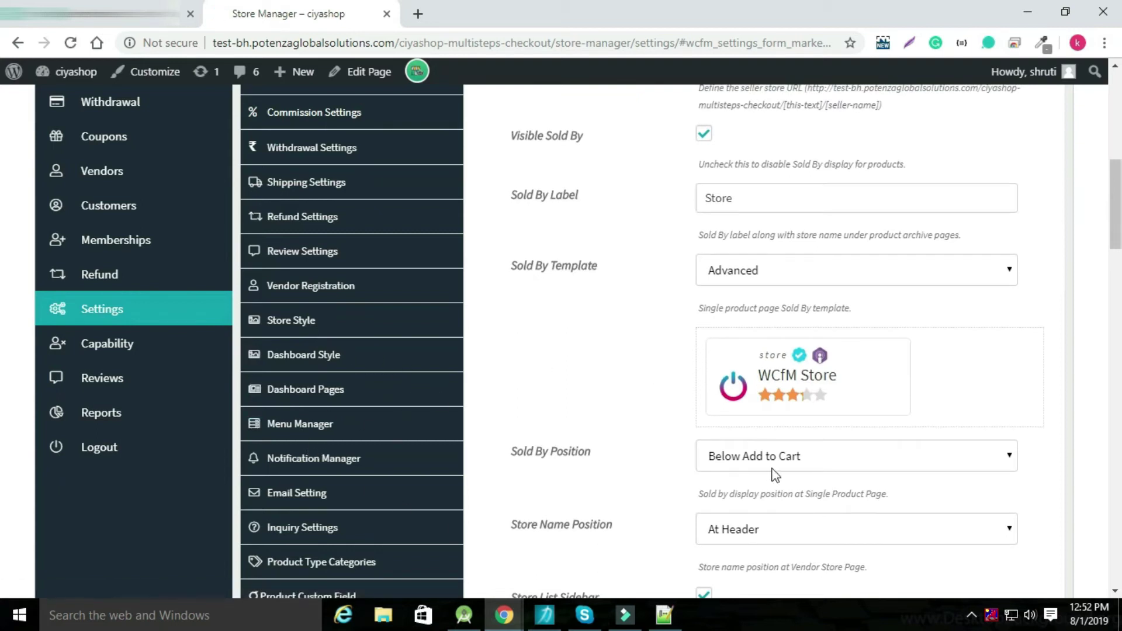
pyautogui.scroll(-3, 411, 425)
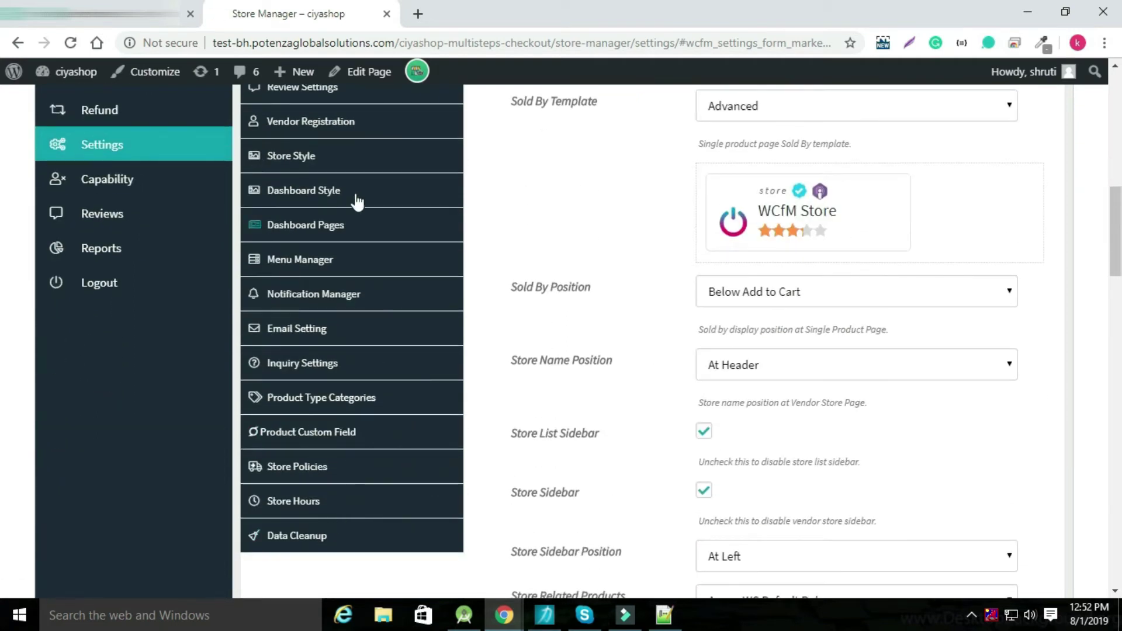
pyautogui.scroll(6, 401, 198)
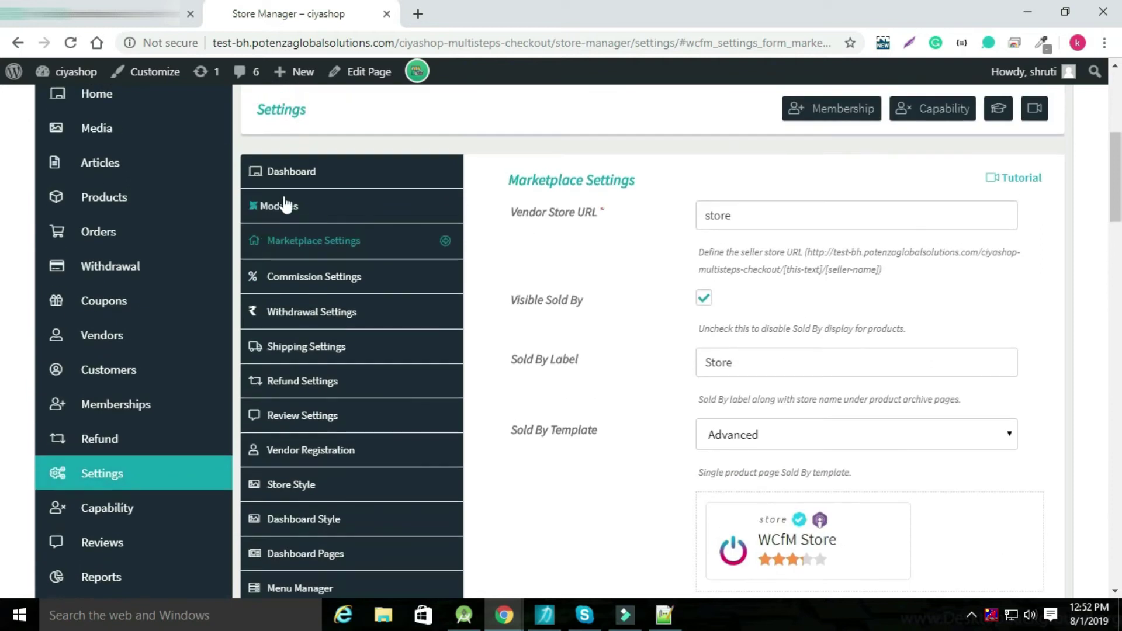
pyautogui.scroll(-10, 726, 306)
pyautogui.click(727, 306)
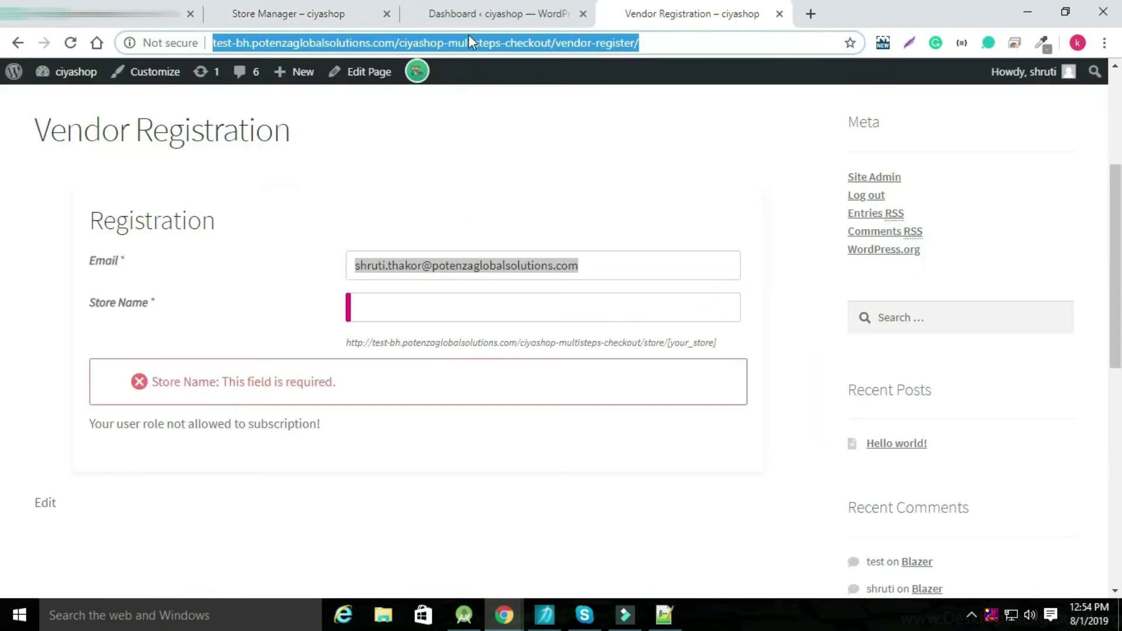
pyautogui.click(483, 15)
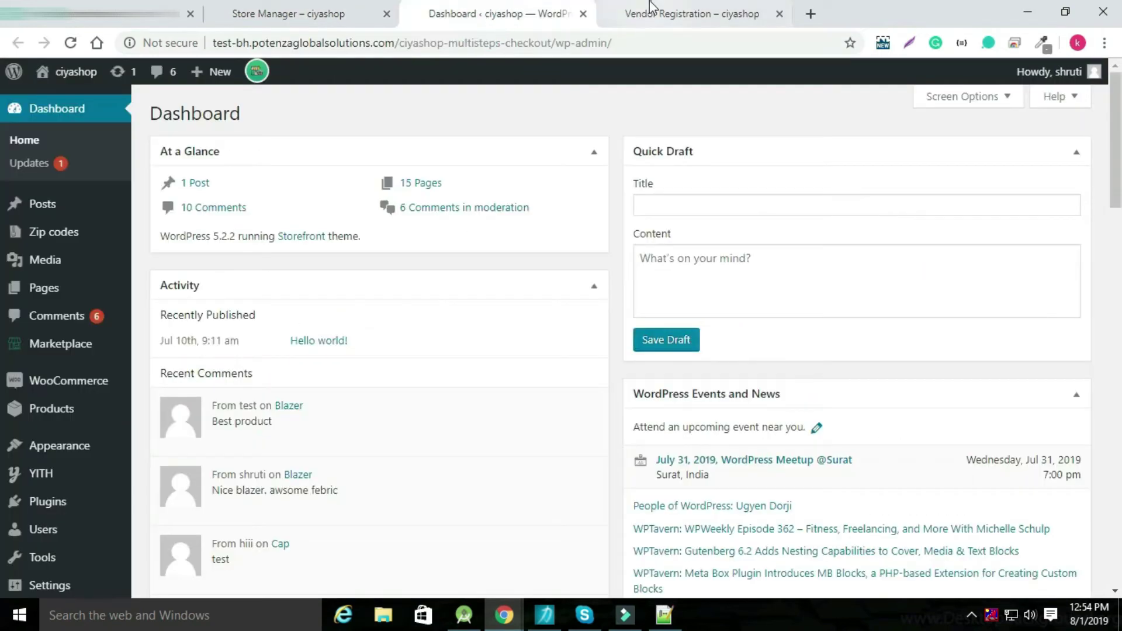
# Load the vendor registration page in a new private browsing window
pyautogui.hotkey('ctrl', 'shift', 'n')
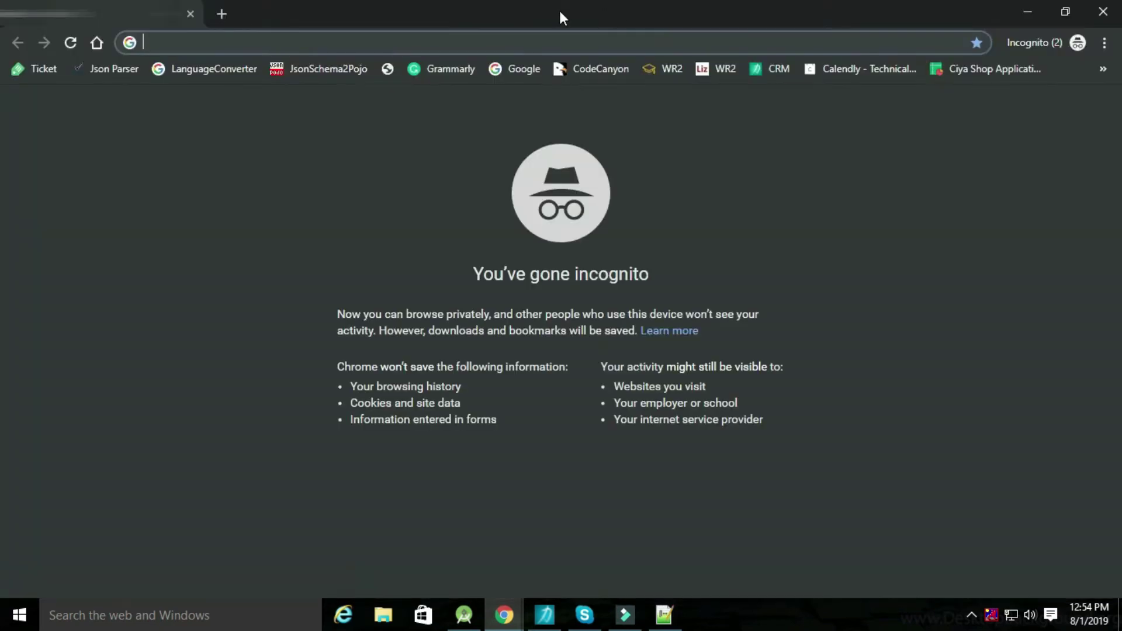
pyautogui.write('http://test-bh.potenzaglobalsolutions.com/ciyashop-multisteps-checkout/vendor-register/')
pyautogui.press('Return')
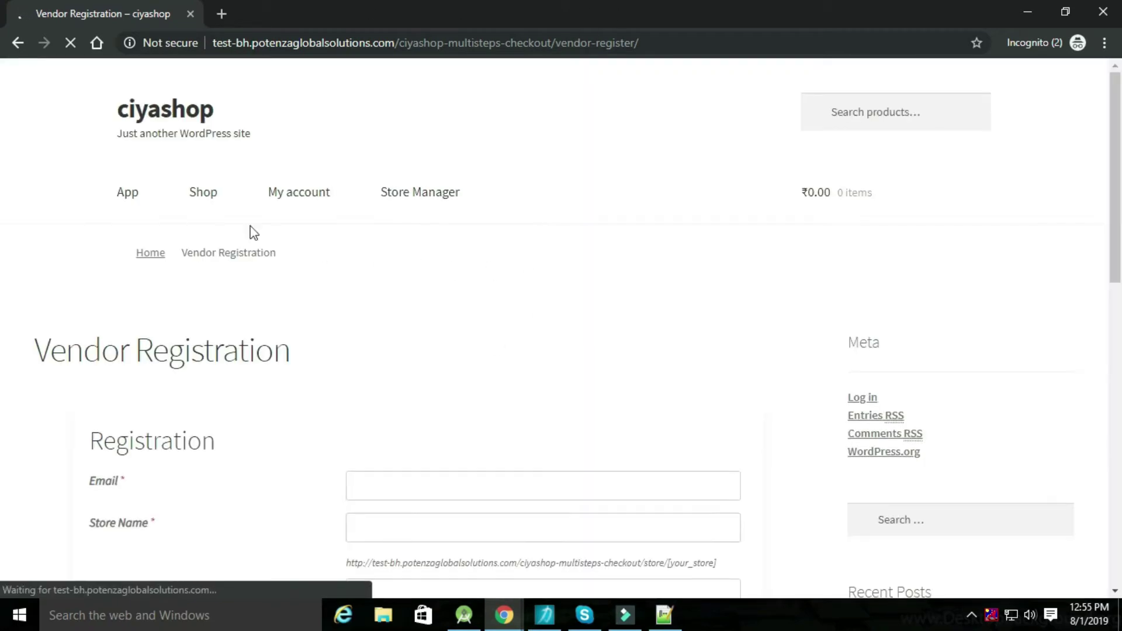
# Fill in the vendor's saved login details, repeat the password, and submit the registration
pyautogui.moveTo(248, 295)
pyautogui.scroll(-3, 328, 266)
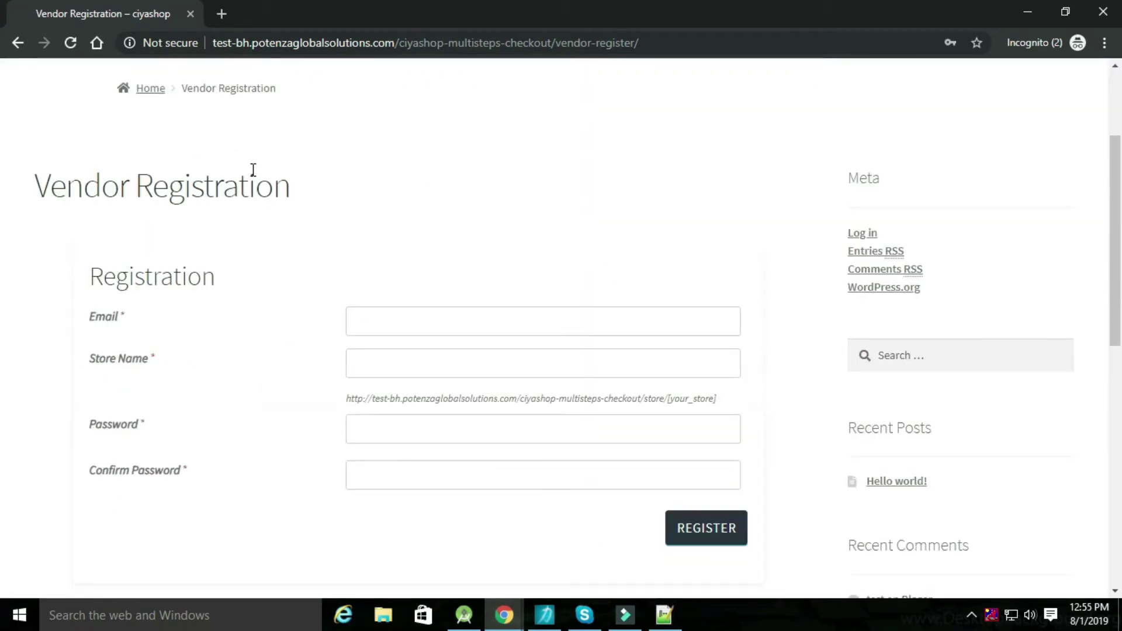
pyautogui.click(365, 325)
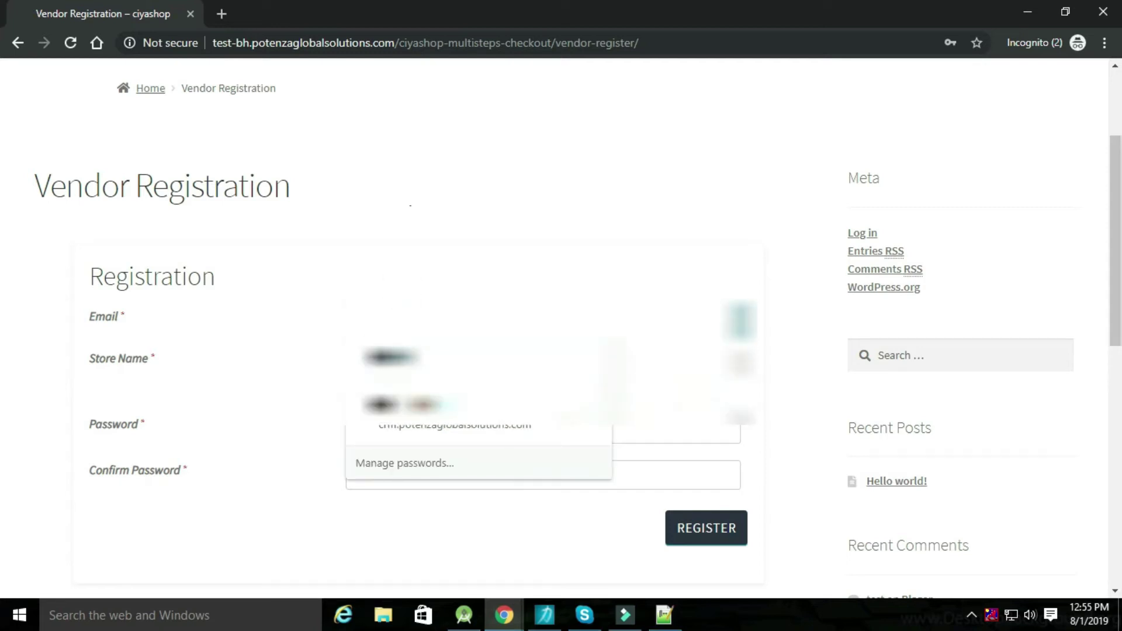
pyautogui.press('Down')
pyautogui.press('Return')
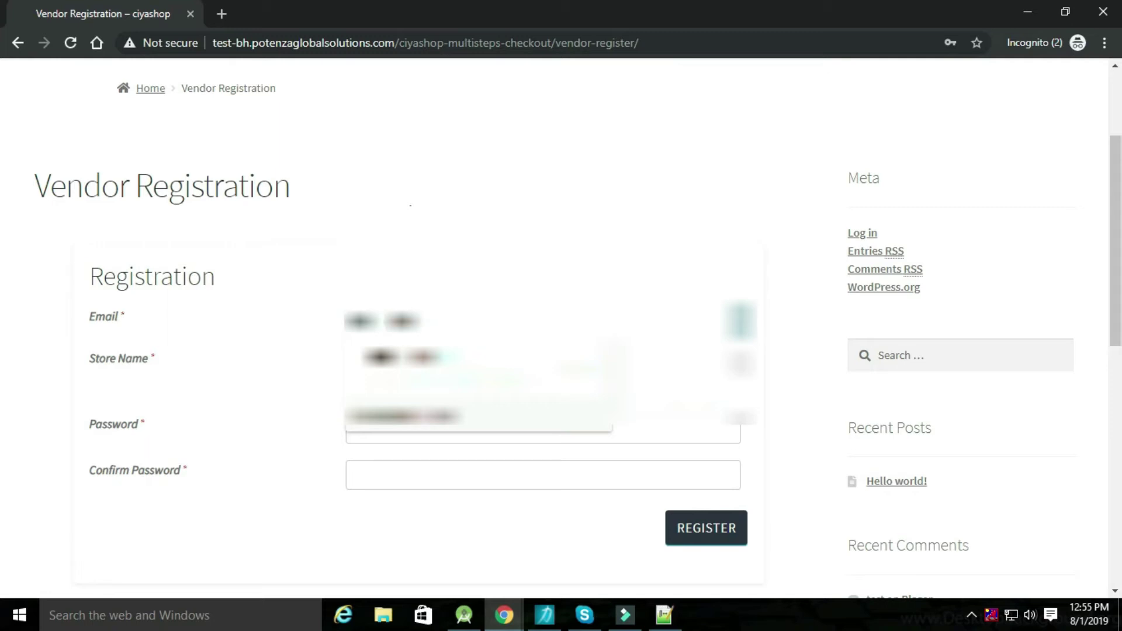
pyautogui.scroll(-1, 561, 351)
pyautogui.hotkey('ctrl', 'v')
pyautogui.press('Return')
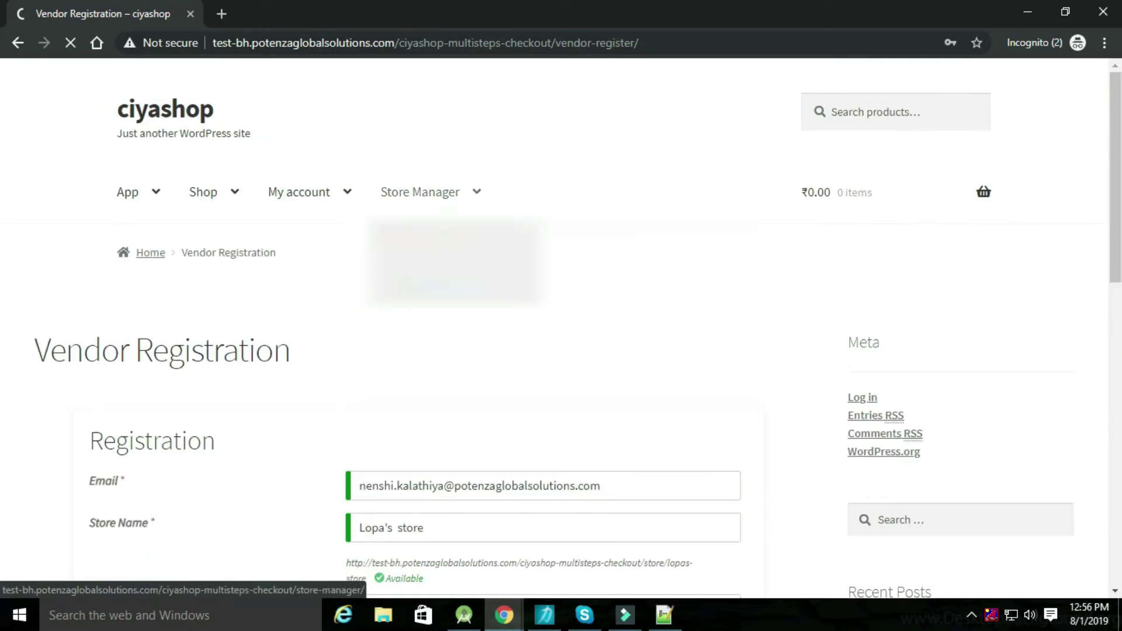
pyautogui.moveTo(421, 215)
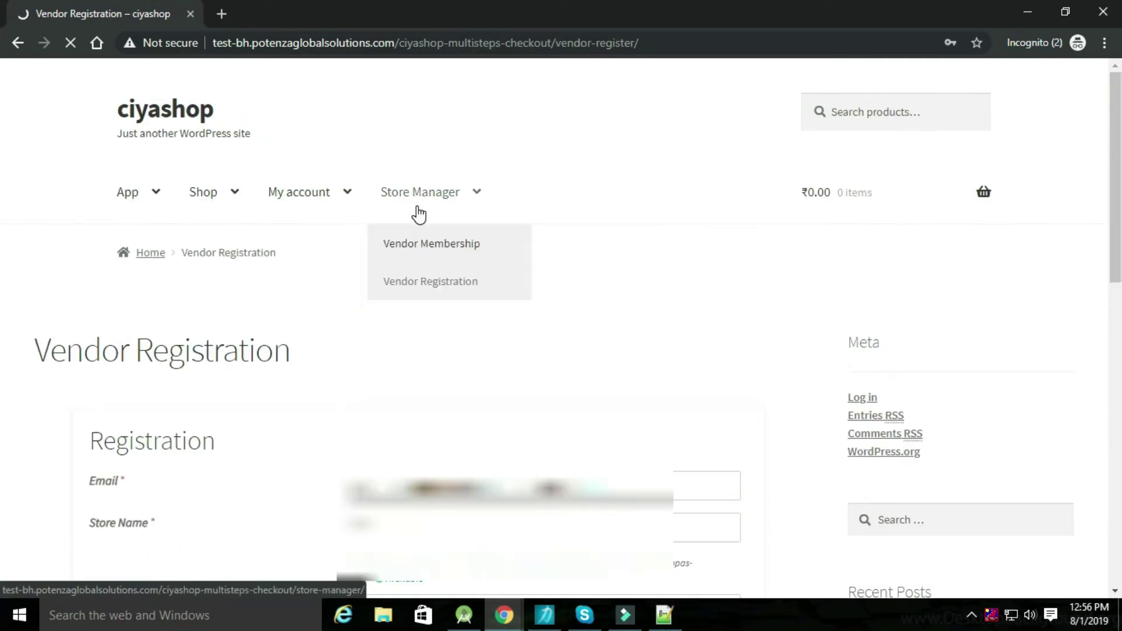
# Choose Let's go! on the vendor wizard's welcome screen to reach the Store setup step
pyautogui.click(435, 244)
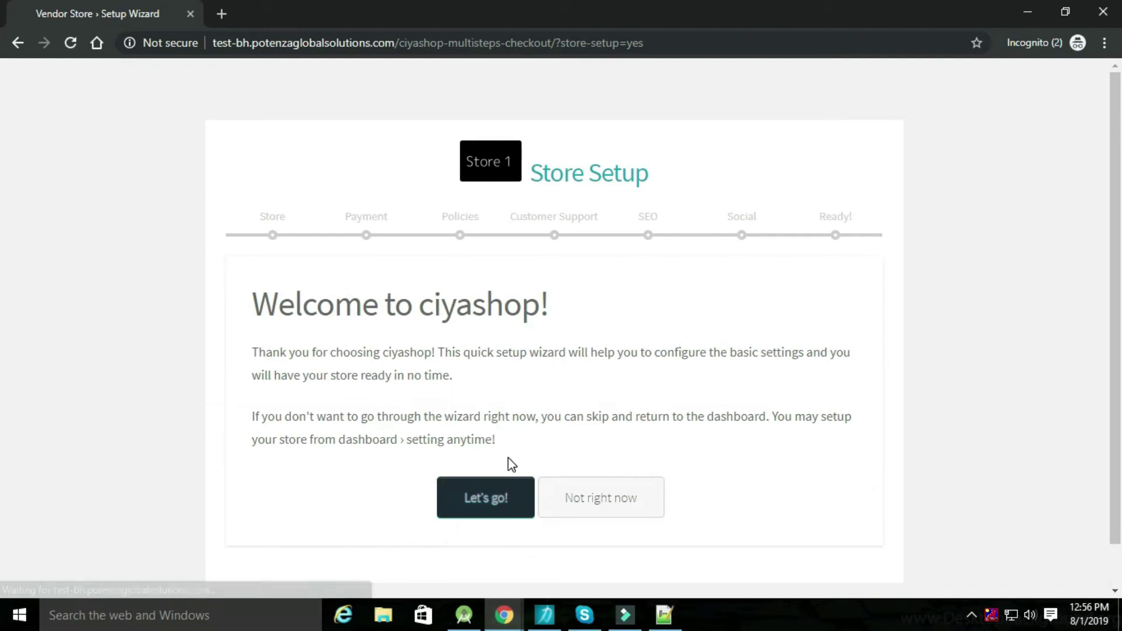
pyautogui.click(487, 503)
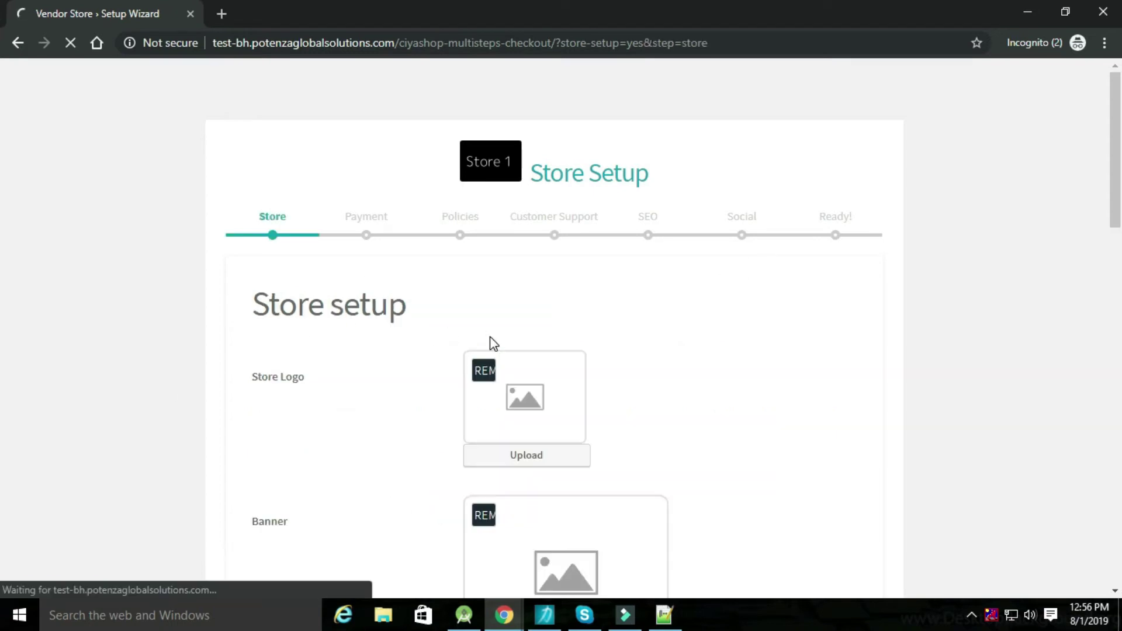
# Upload 5a12ba158bb86_thumb900.jpg from the Desktop and set it as the store logo
pyautogui.scroll(-2, 516, 274)
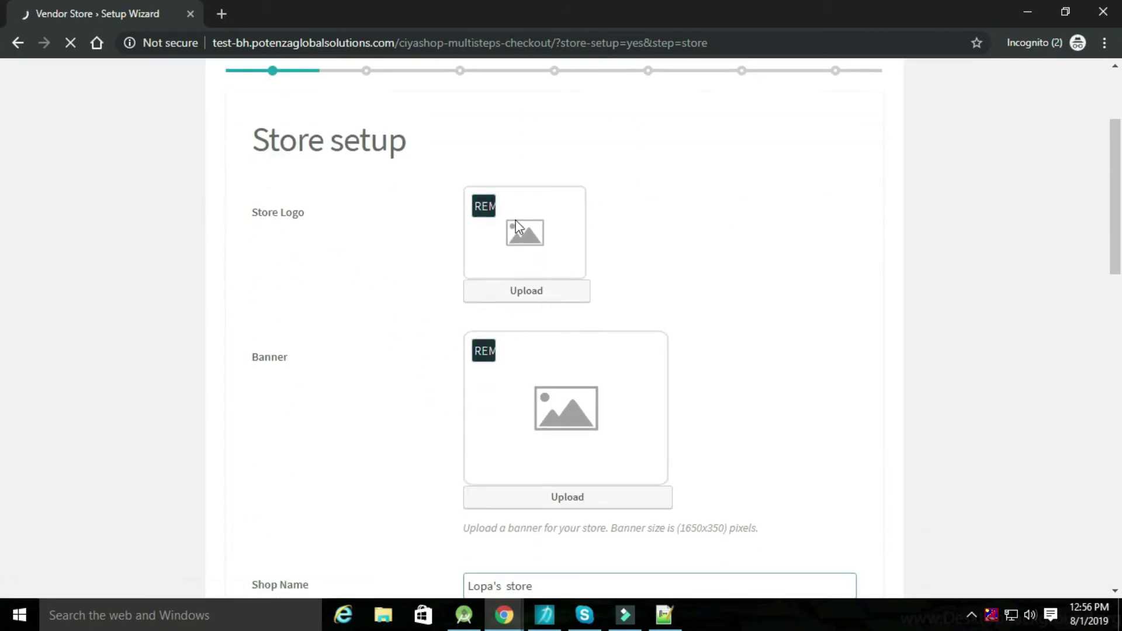
pyautogui.click(502, 292)
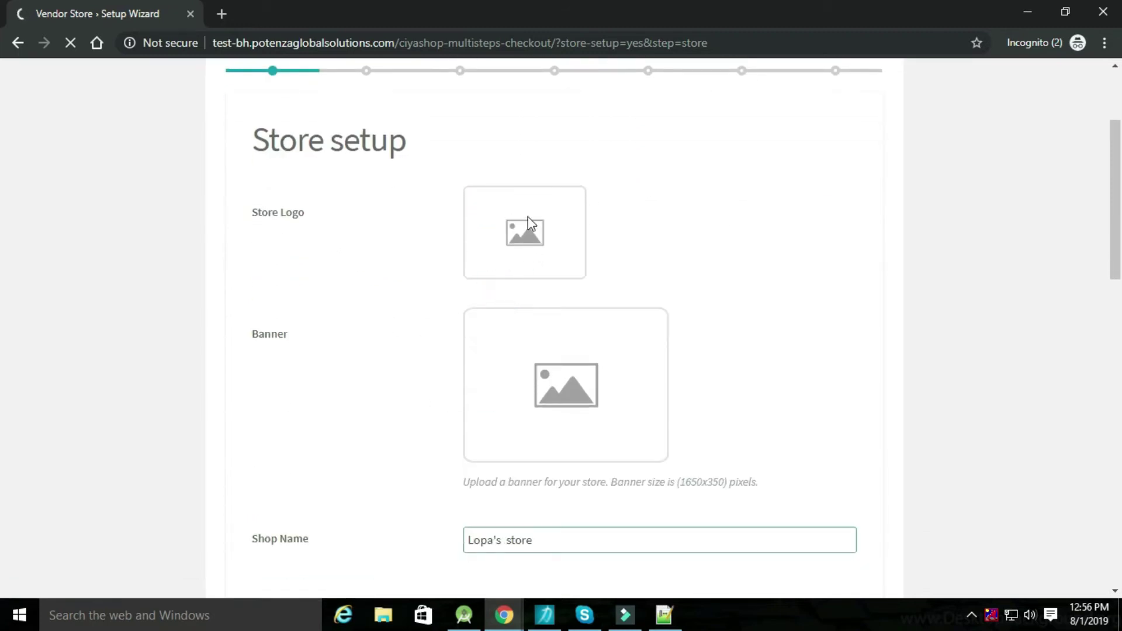
pyautogui.click(510, 250)
pyautogui.click(554, 361)
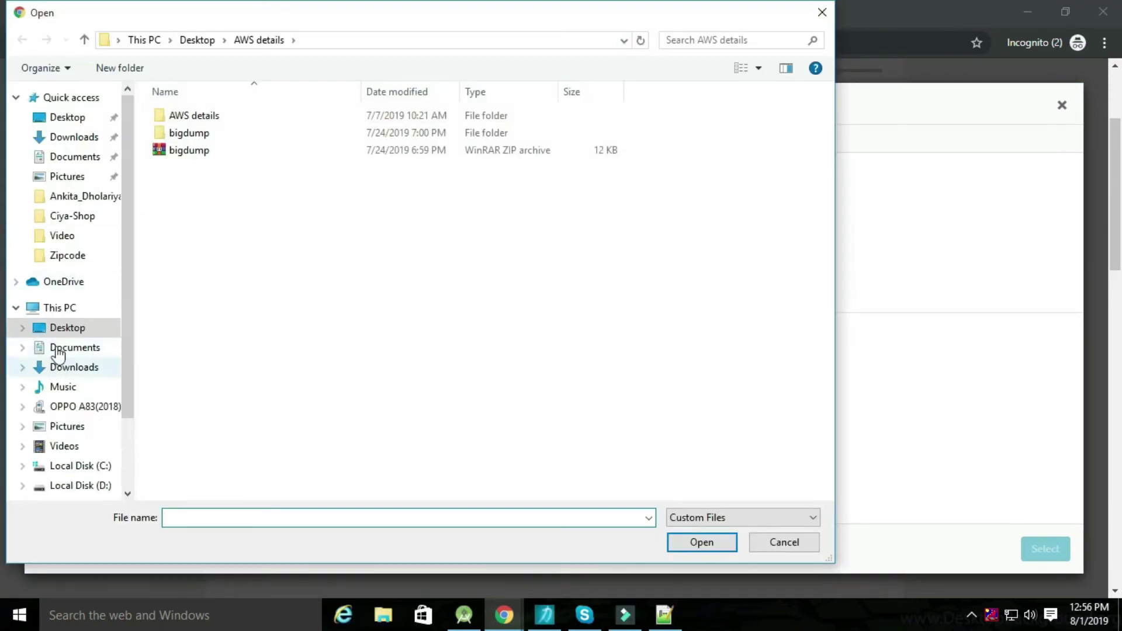
pyautogui.click(56, 308)
pyautogui.click(67, 117)
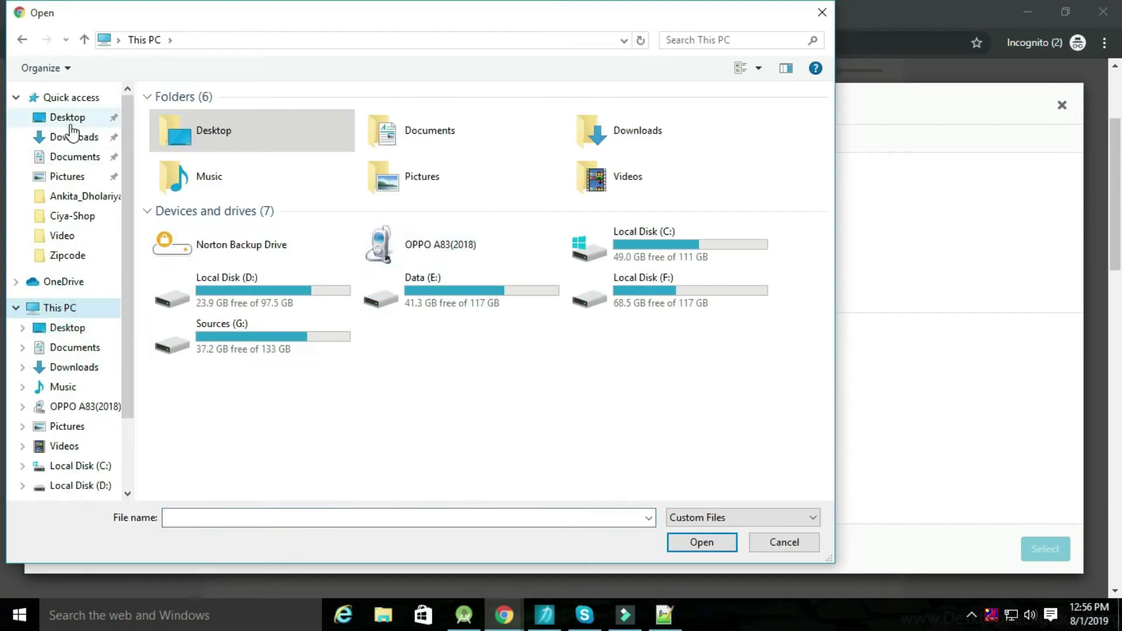
pyautogui.scroll(-10, 449, 342)
pyautogui.scroll(8, 449, 342)
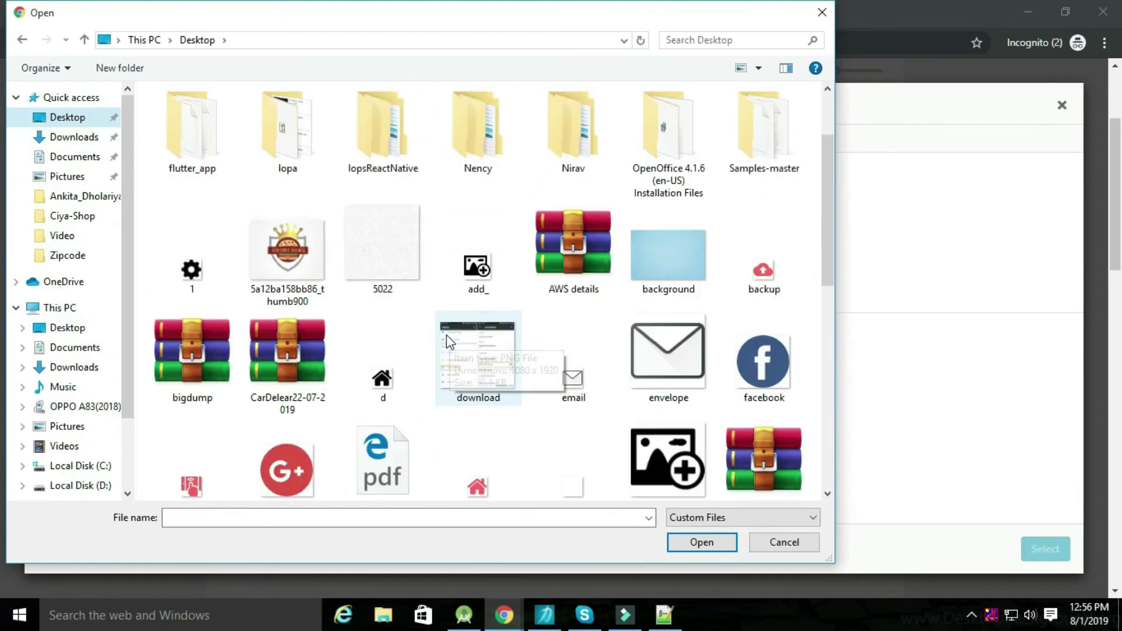
pyautogui.click(275, 262)
pyautogui.click(698, 545)
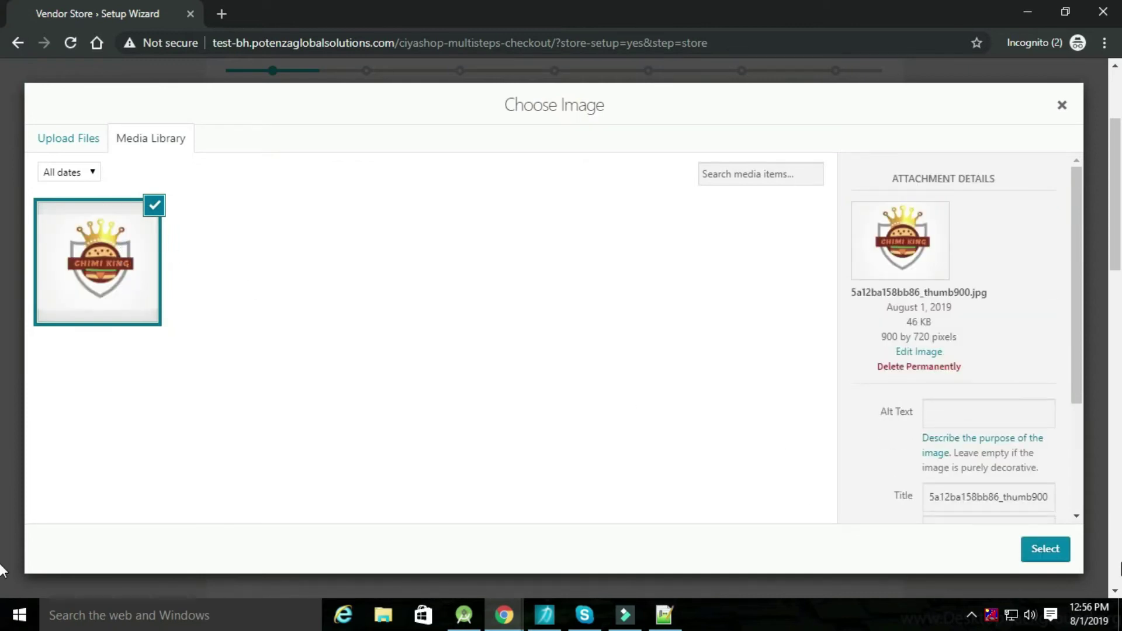
pyautogui.click(1045, 549)
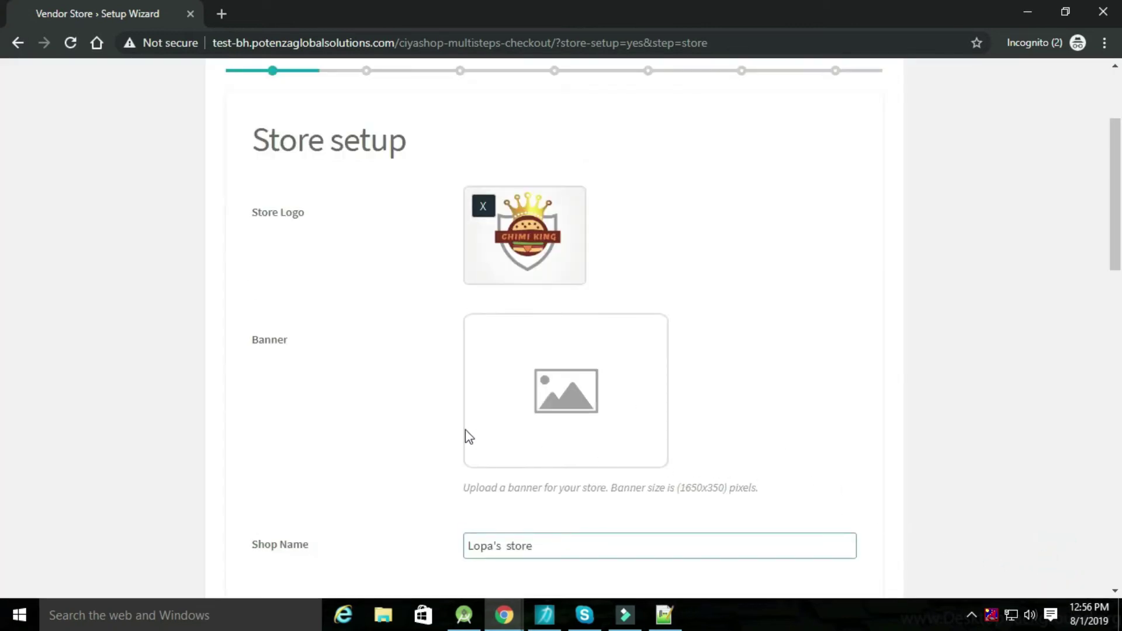
pyautogui.scroll(-5, 466, 433)
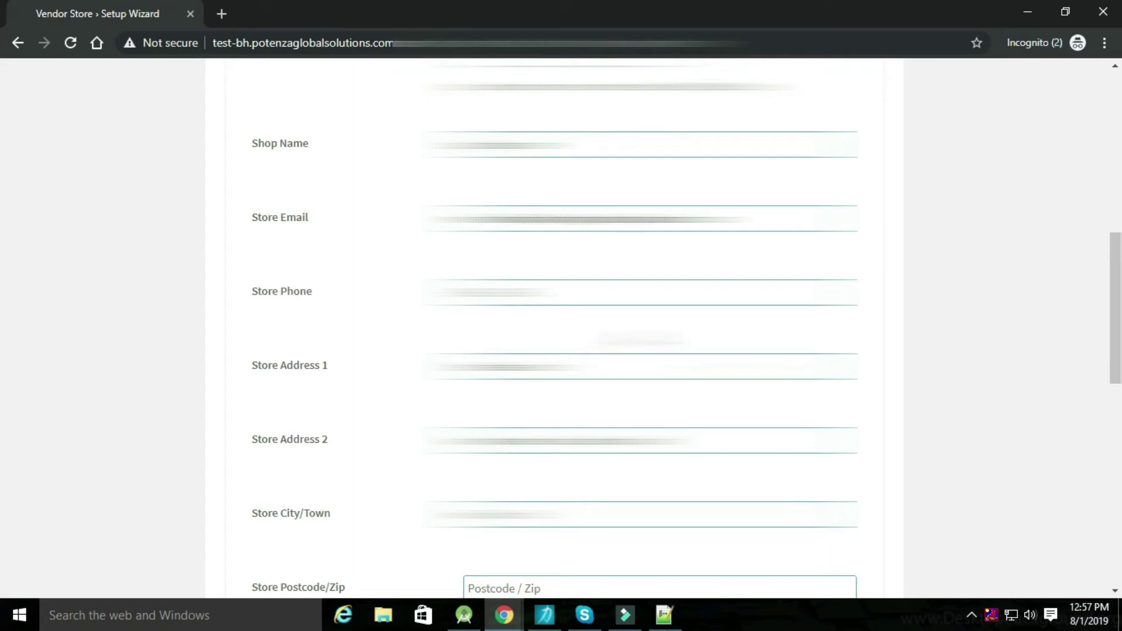
# Fill in the store phone number, both address lines and the postcode
pyautogui.click(640, 292)
pyautogui.click(640, 366)
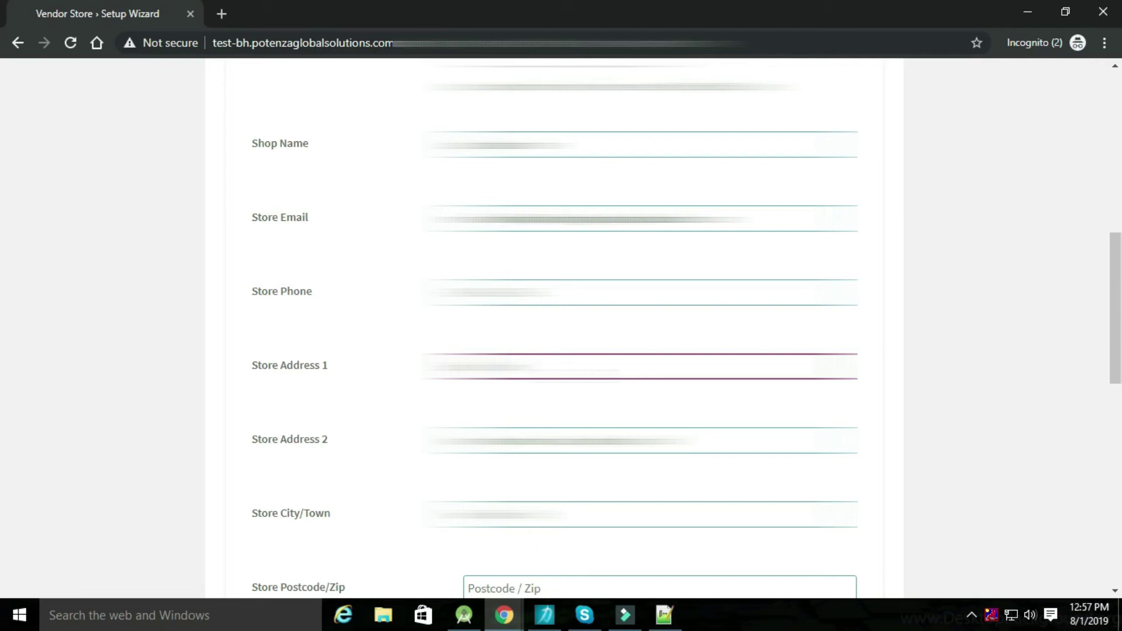
pyautogui.click(640, 439)
pyautogui.click(659, 587)
pyautogui.scroll(-12, 554, 327)
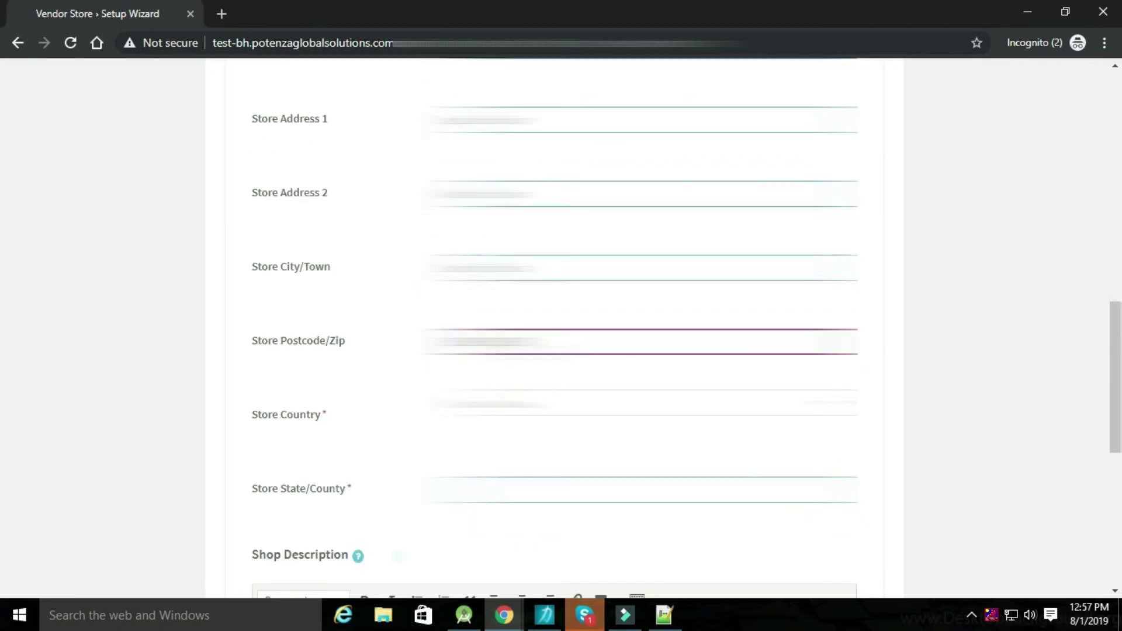
pyautogui.scroll(5, 554, 327)
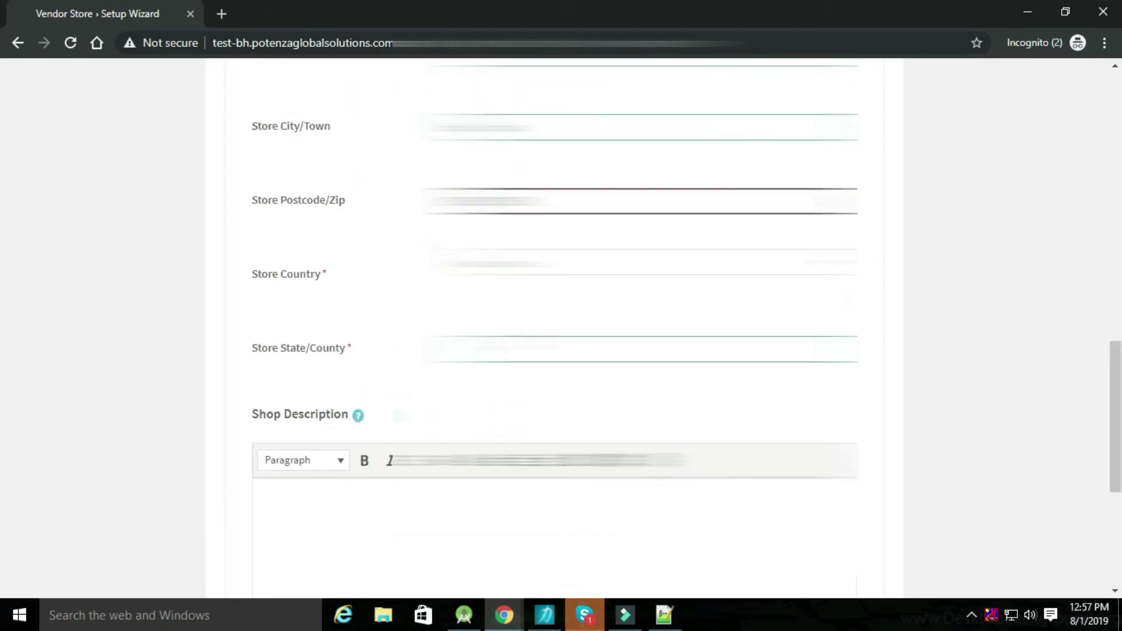
# Choose the store country, enter 'Test Test' as the shop description, and continue
pyautogui.click(523, 261)
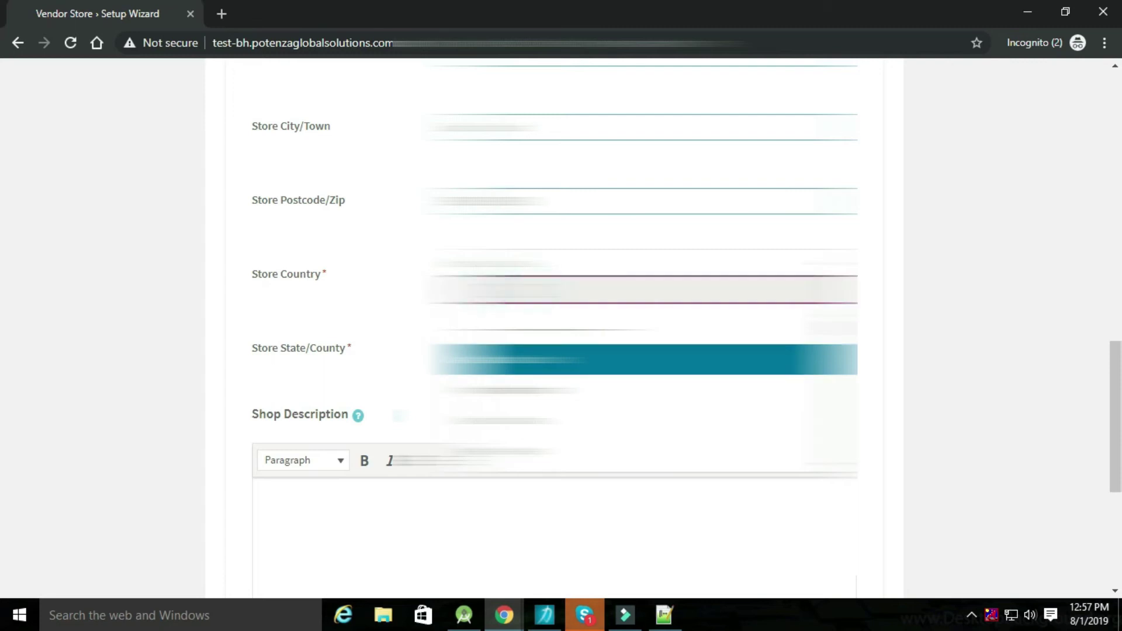
pyautogui.press('Down')
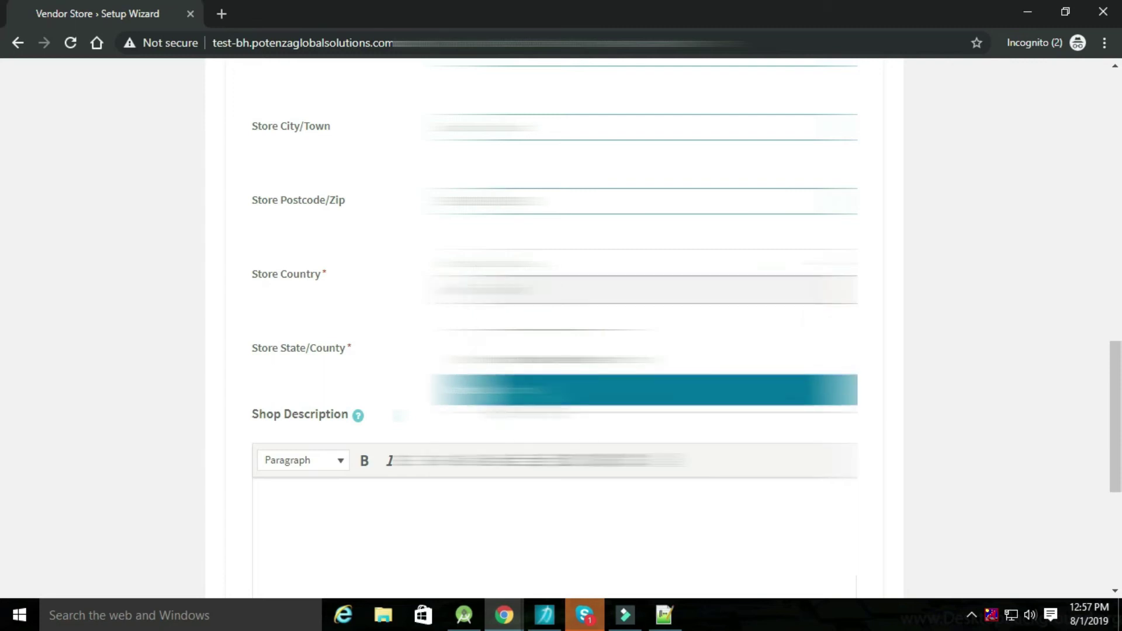
pyautogui.press('Return')
pyautogui.scroll(-4, 383, 418)
pyautogui.click(324, 320)
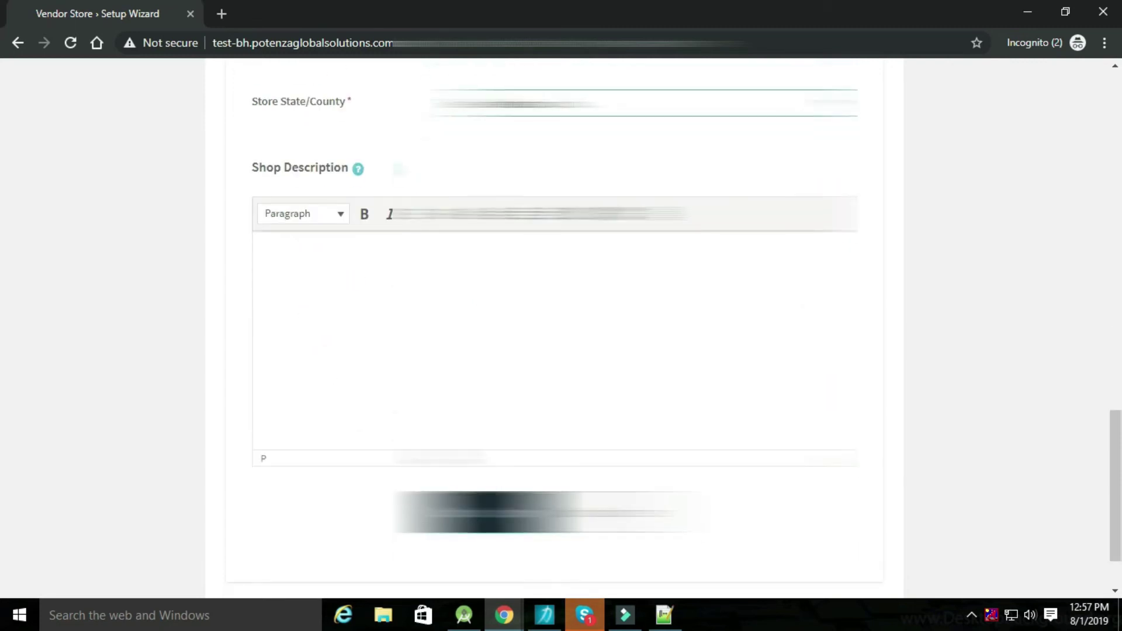
pyautogui.click(353, 260)
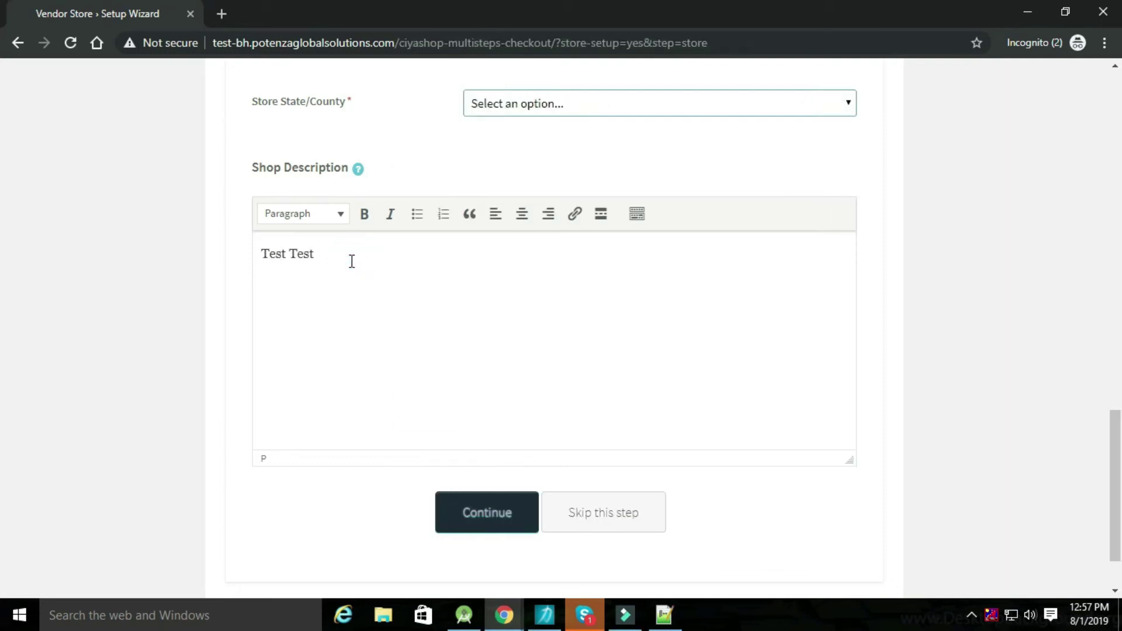
pyautogui.click(490, 525)
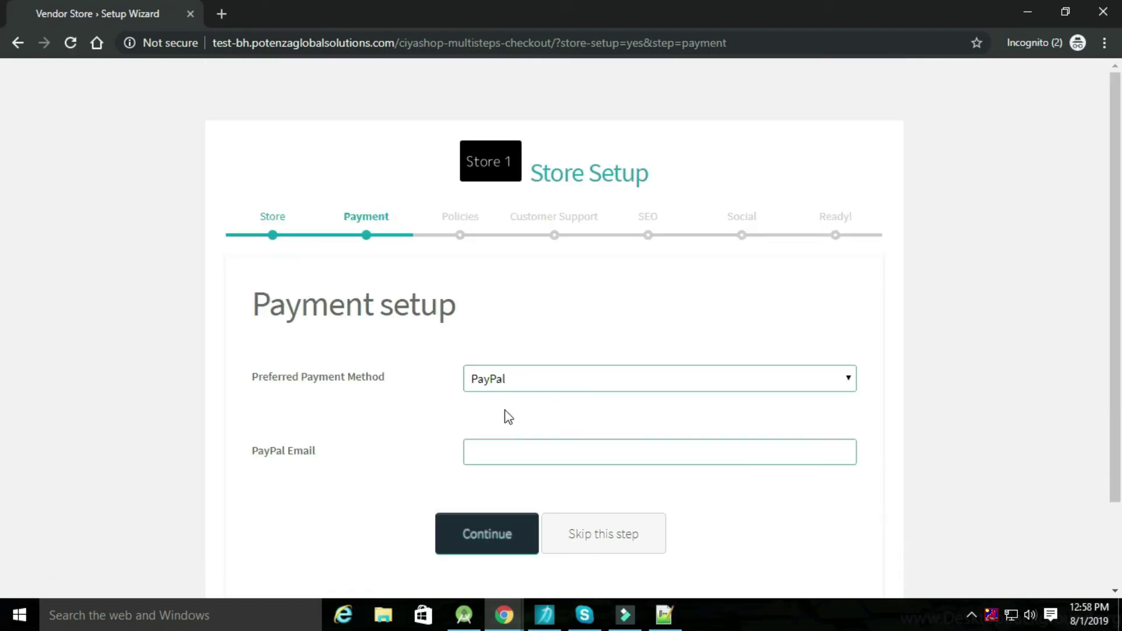
# Skip the payment and policy setup steps of the wizard
pyautogui.scroll(-2, 578, 403)
pyautogui.click(606, 421)
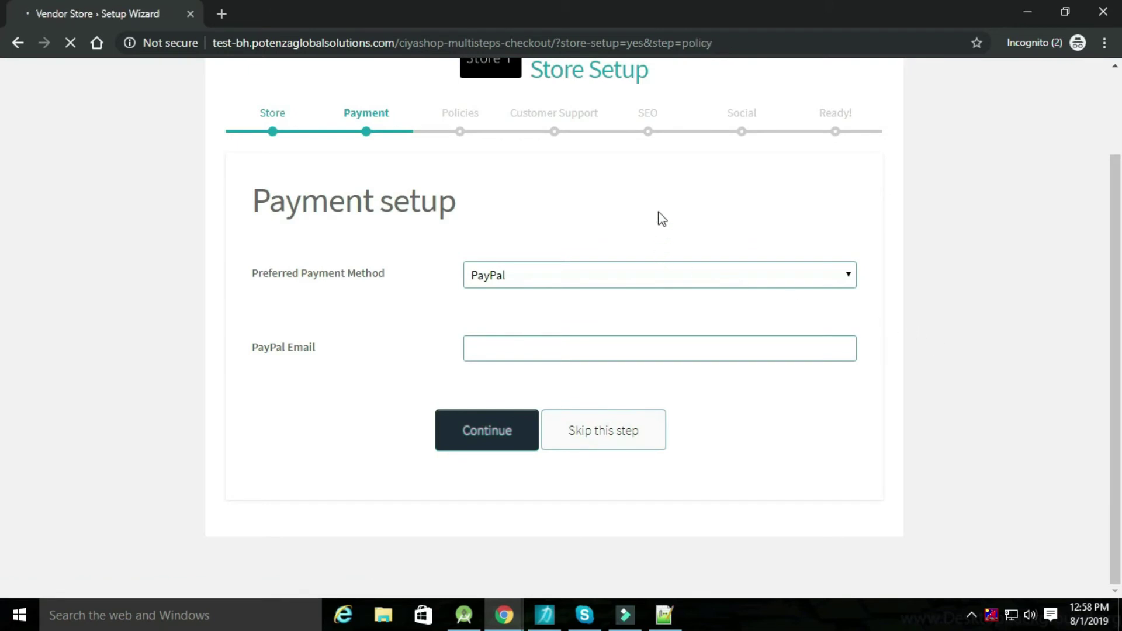
pyautogui.scroll(-14, 591, 262)
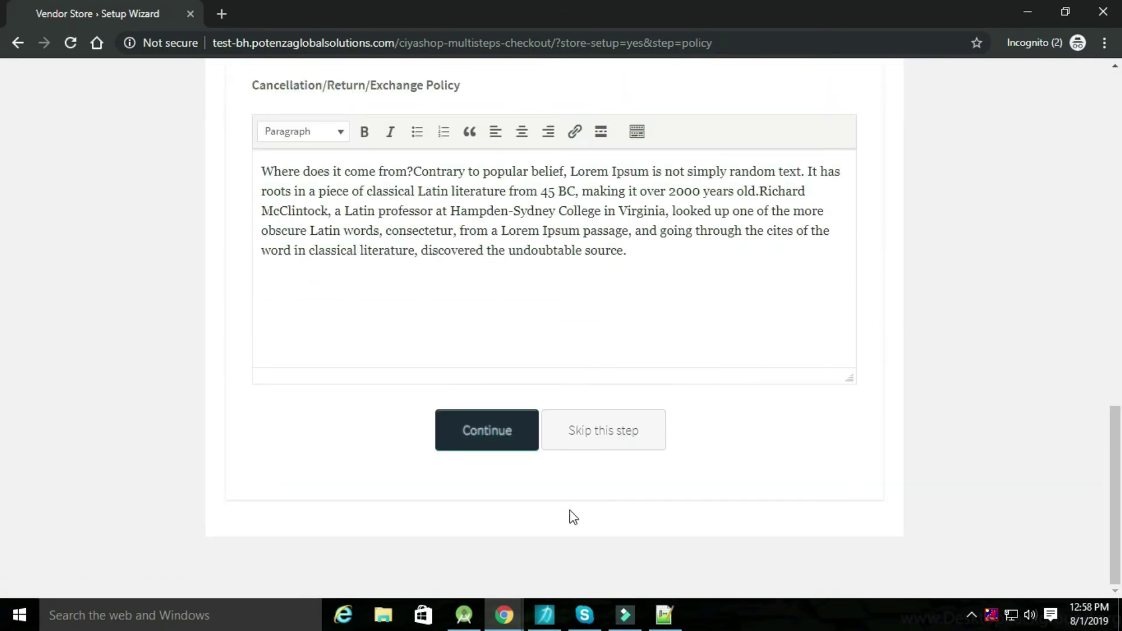
pyautogui.scroll(14, 606, 459)
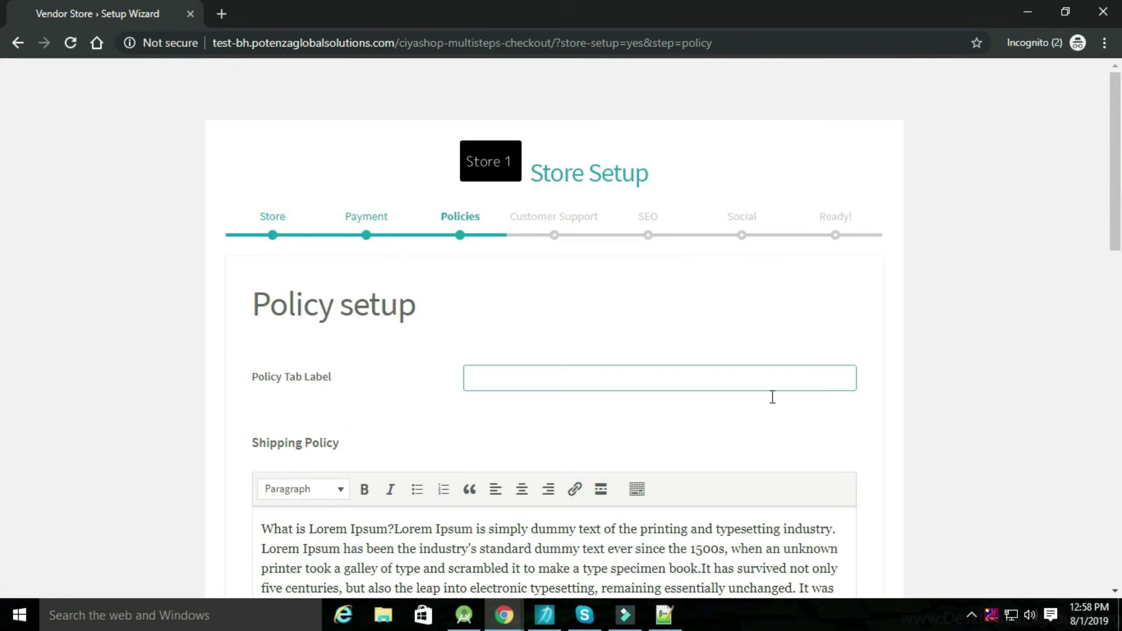
pyautogui.scroll(-10, 837, 461)
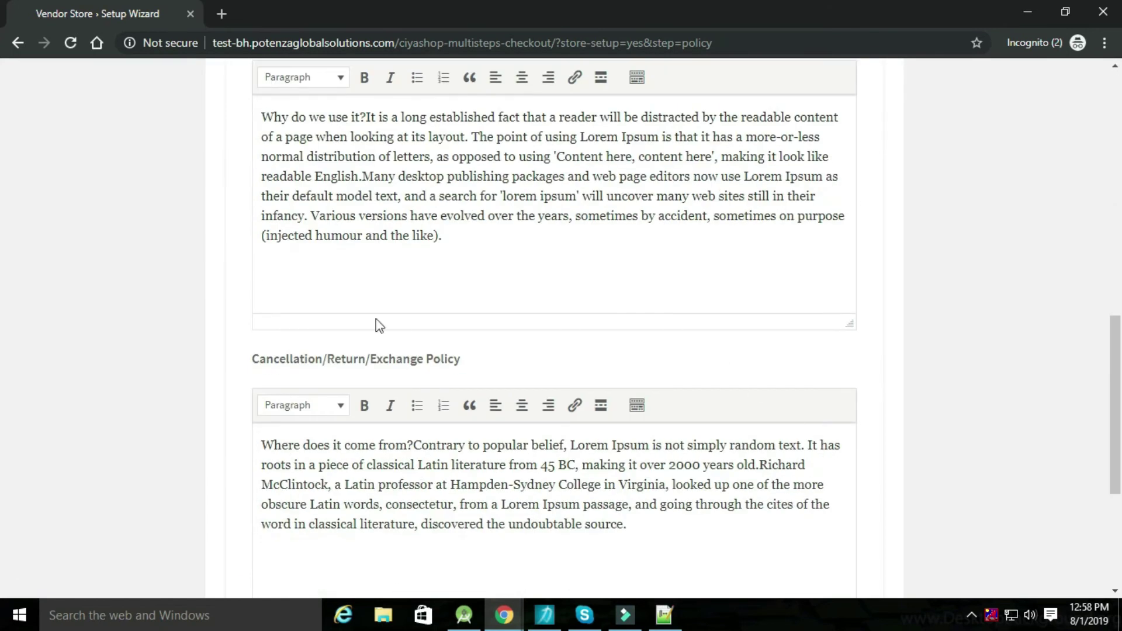
pyautogui.scroll(-5, 806, 327)
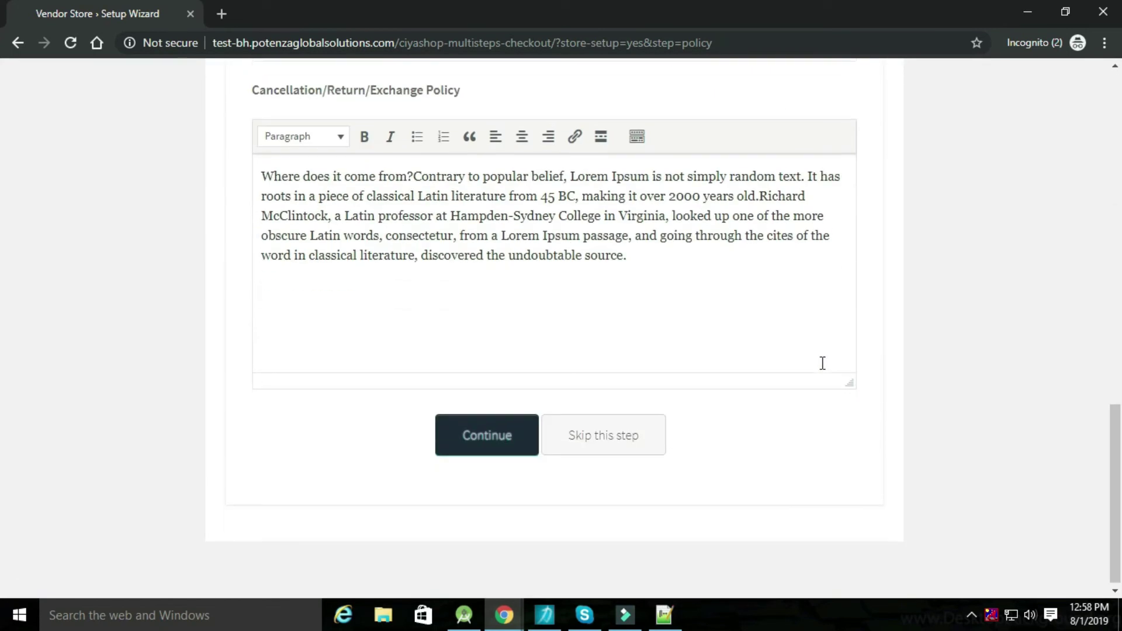
pyautogui.click(604, 430)
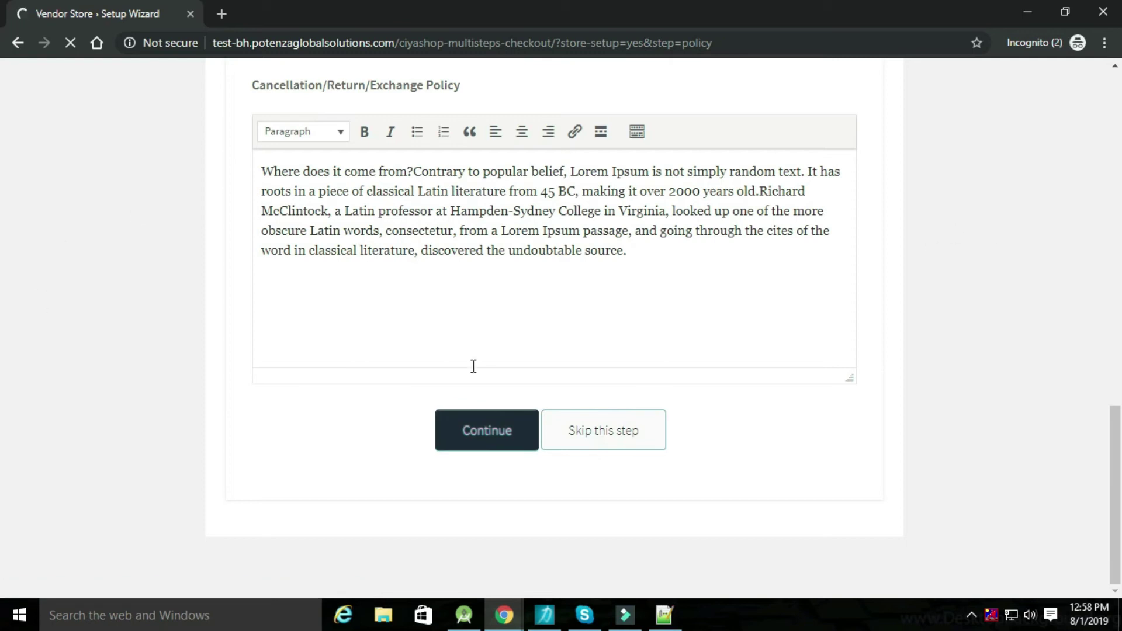
# Skip the customer support, SEO and social profile steps to reach the finish page
pyautogui.scroll(-9, 764, 336)
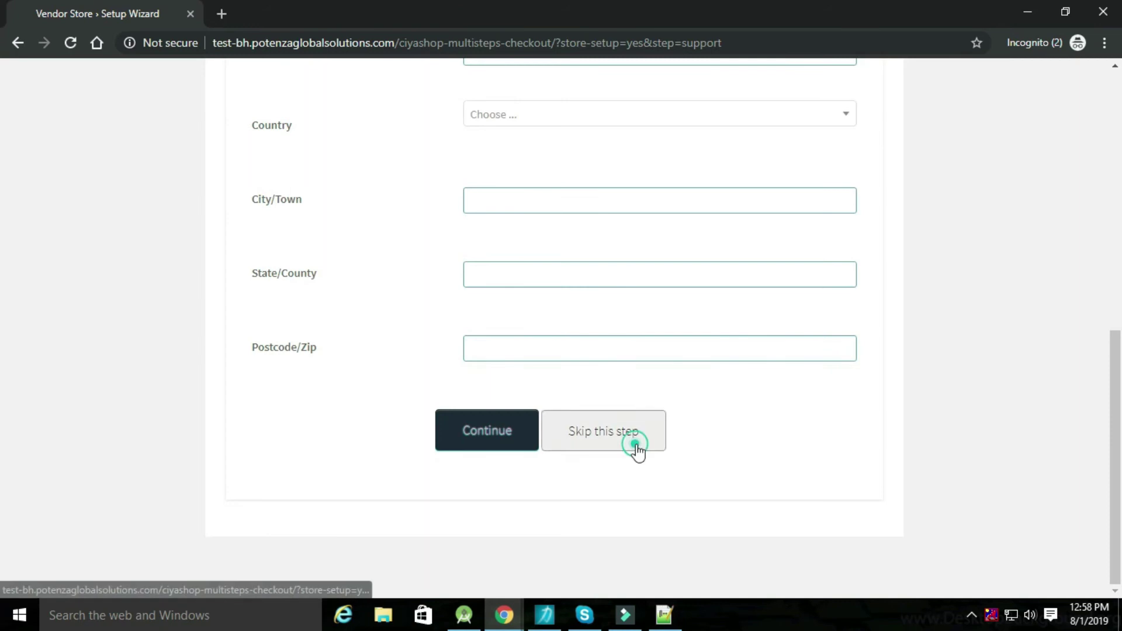
pyautogui.click(631, 441)
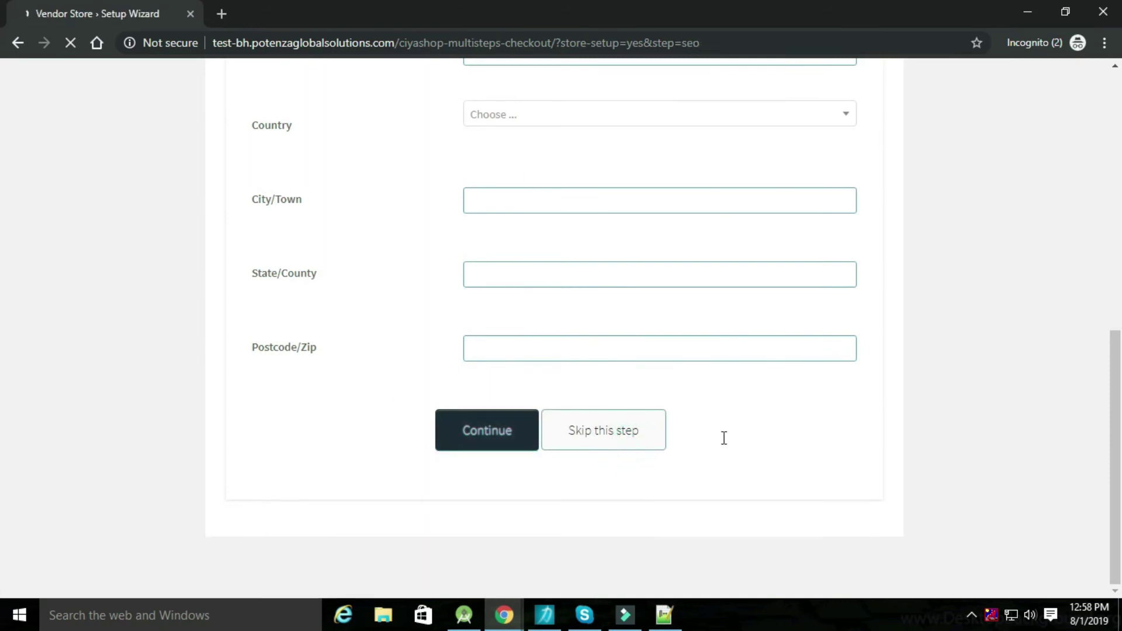
pyautogui.scroll(-12, 749, 365)
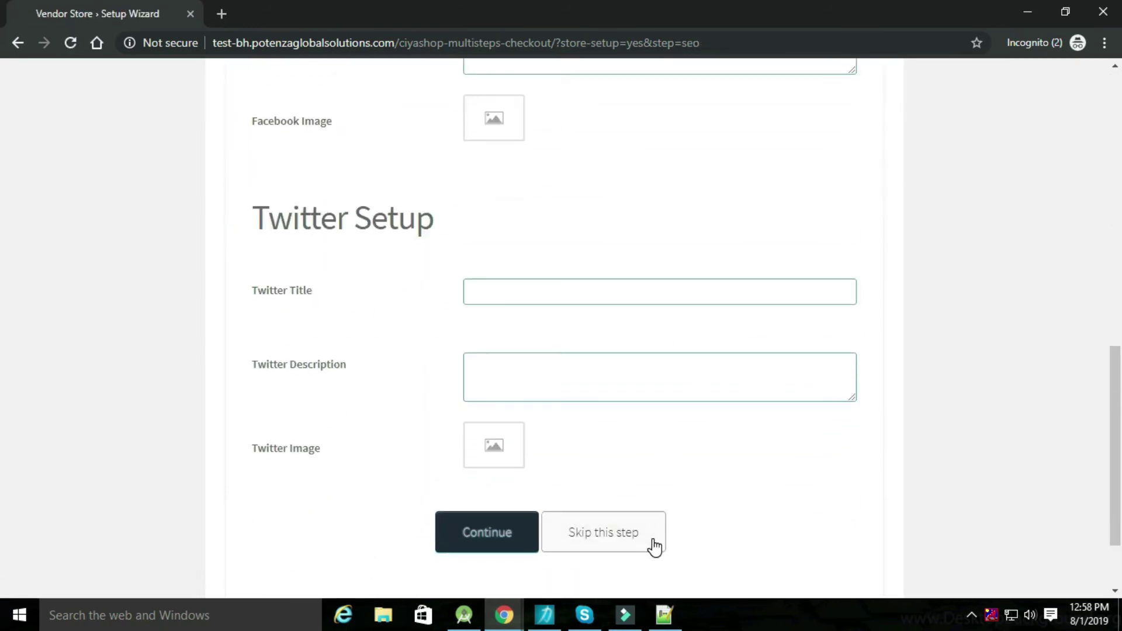
pyautogui.click(655, 547)
pyautogui.scroll(9, 701, 386)
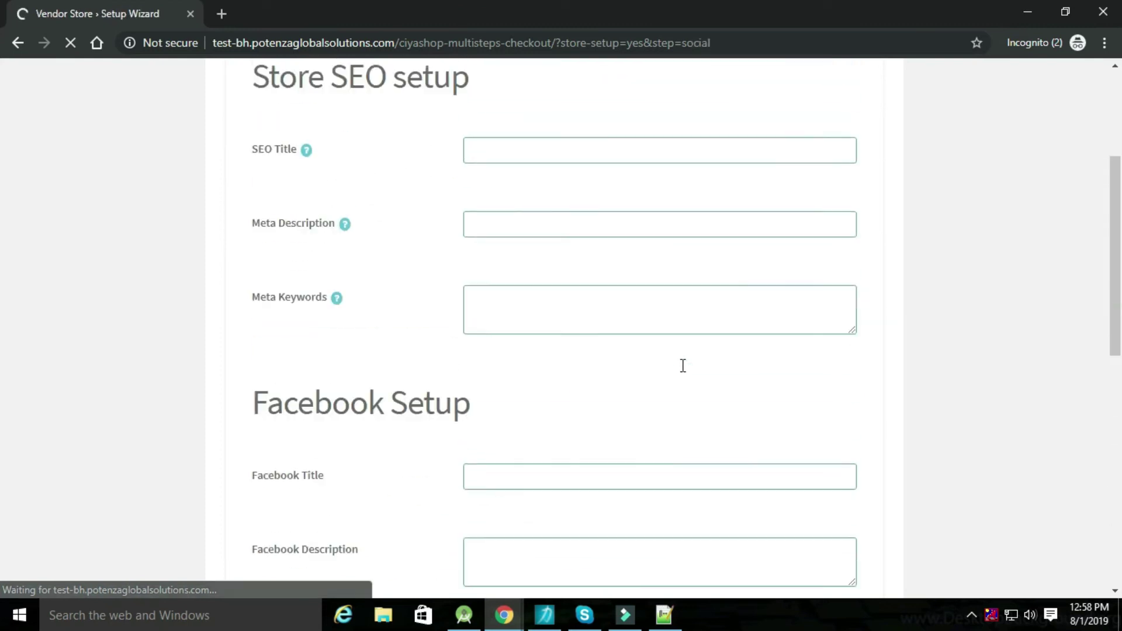
pyautogui.scroll(-9, 681, 363)
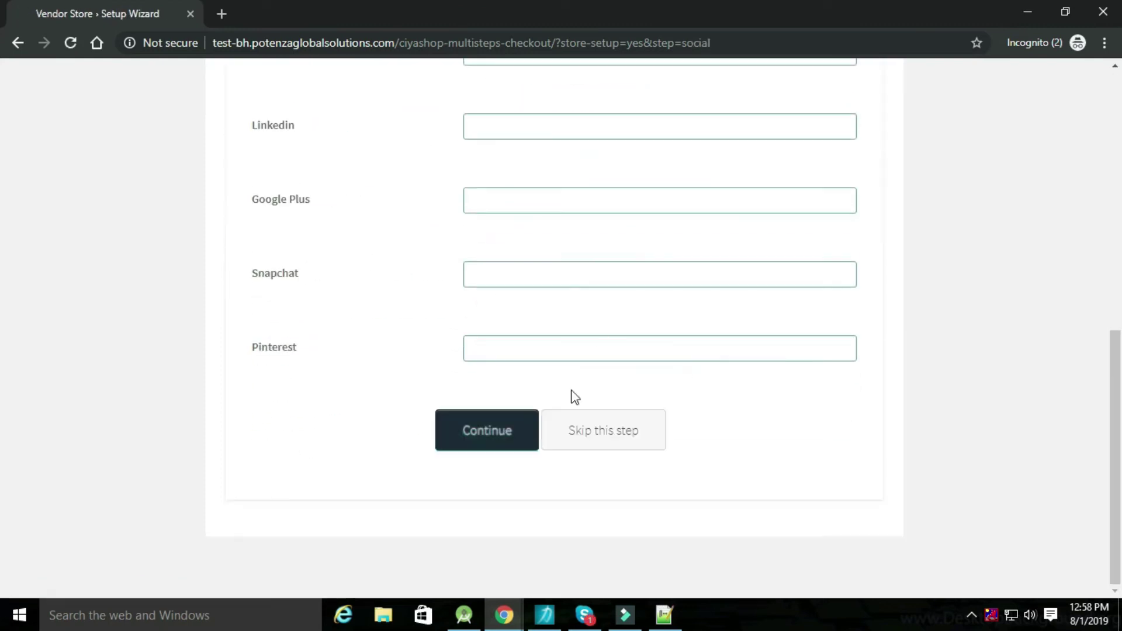
pyautogui.click(594, 439)
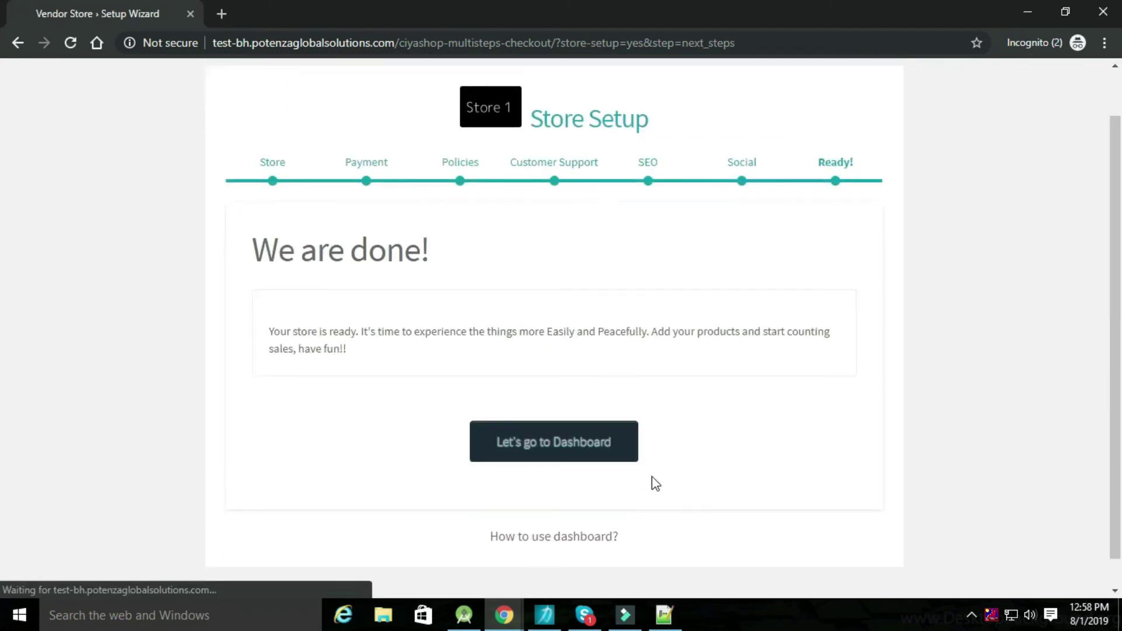
pyautogui.scroll(-1, 655, 484)
# From the vendor dashboard, view the empty Products list, then return to the admin window
pyautogui.click(556, 427)
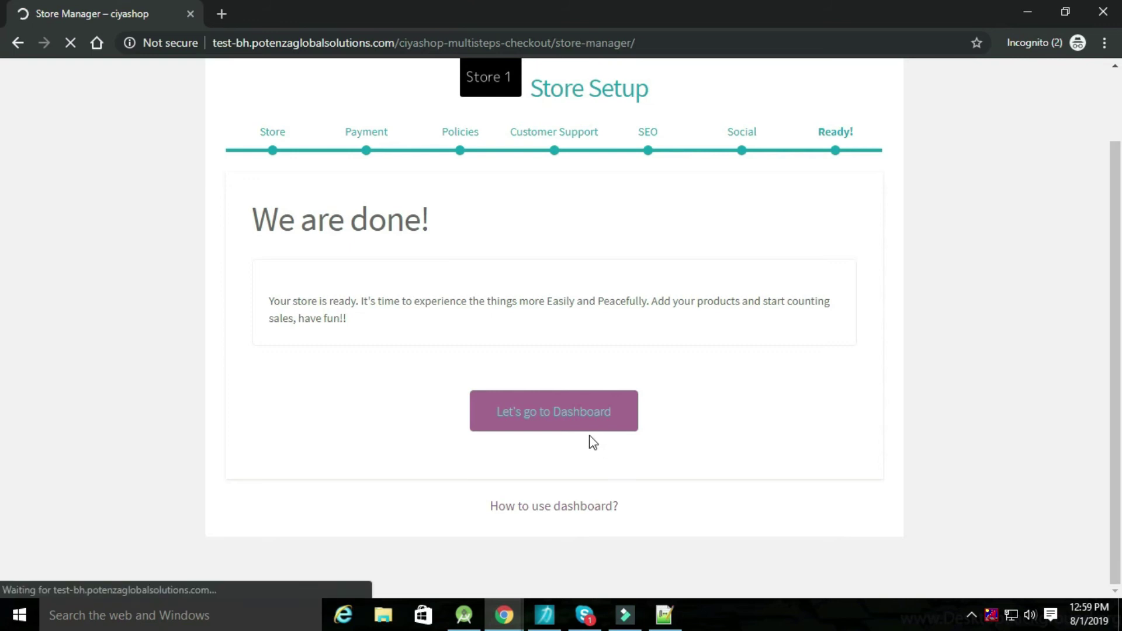
pyautogui.scroll(-5, 378, 373)
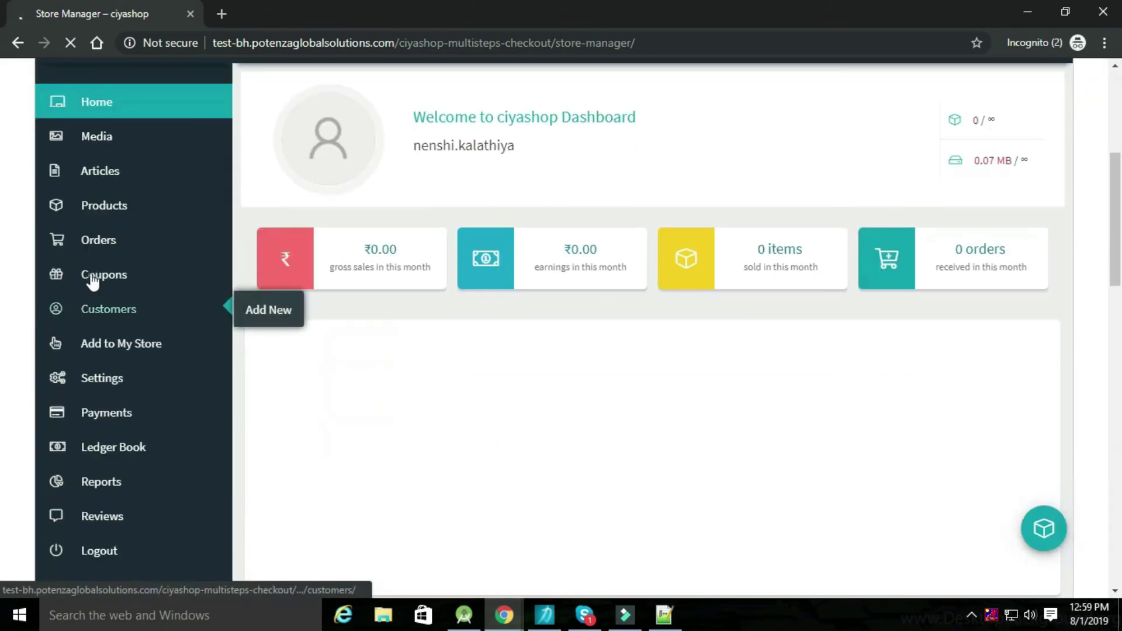
pyautogui.click(250, 181)
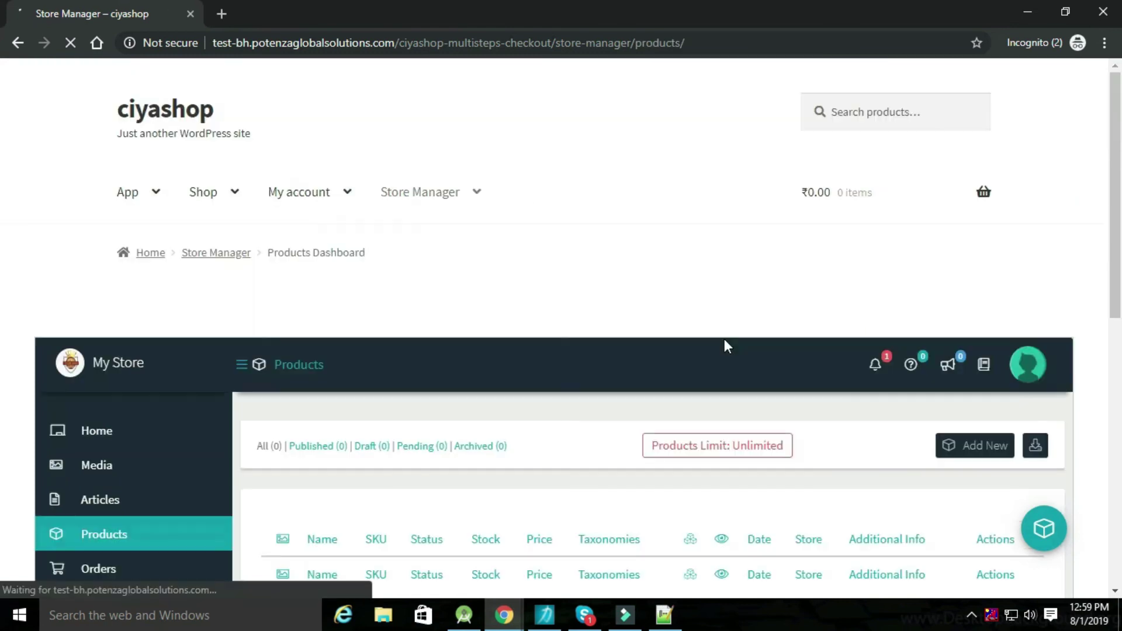
pyautogui.scroll(-5, 725, 338)
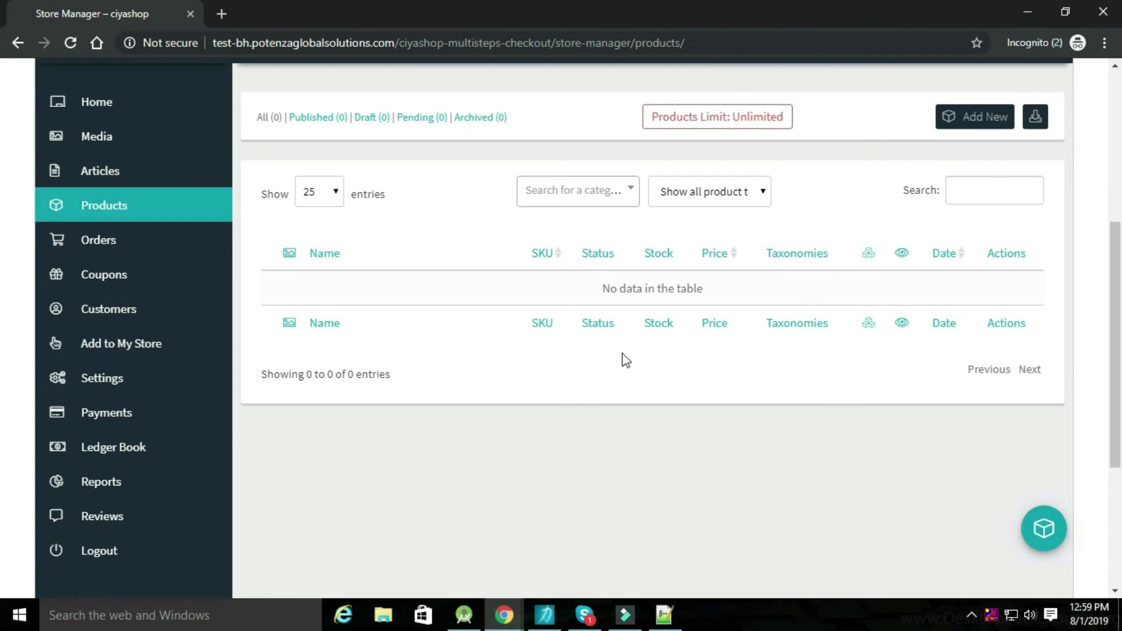
pyautogui.click(504, 615)
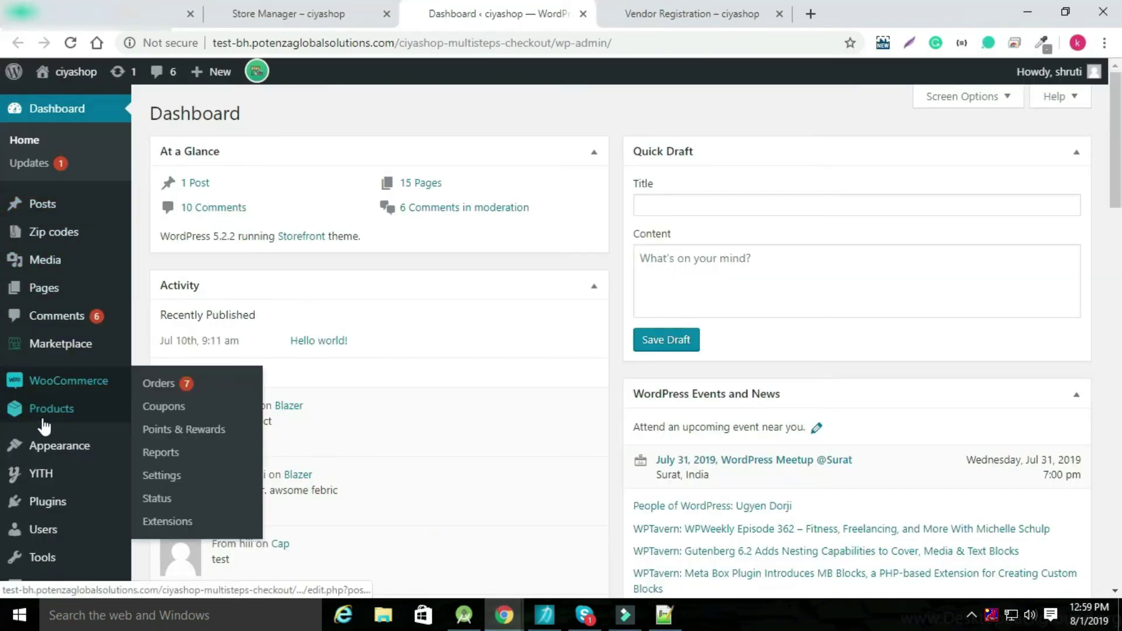
# In All Products, select Blazer, WordPress Pennant, Logo Collection and Beanie with Logo
pyautogui.moveTo(41, 416)
pyautogui.click(170, 413)
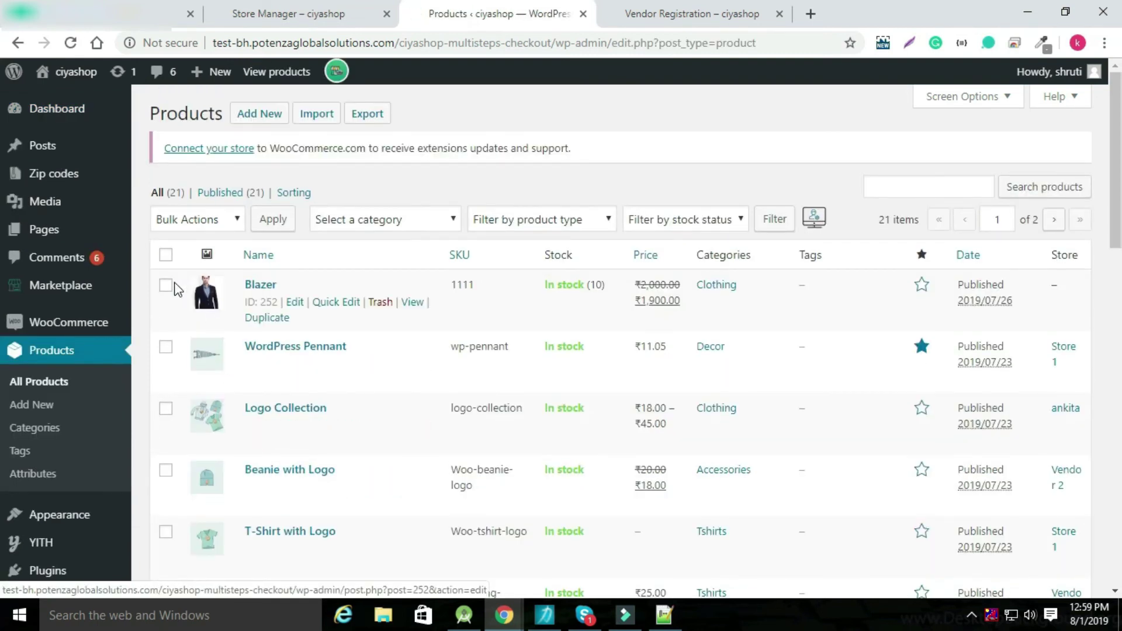
pyautogui.click(168, 284)
pyautogui.scroll(-3, 201, 394)
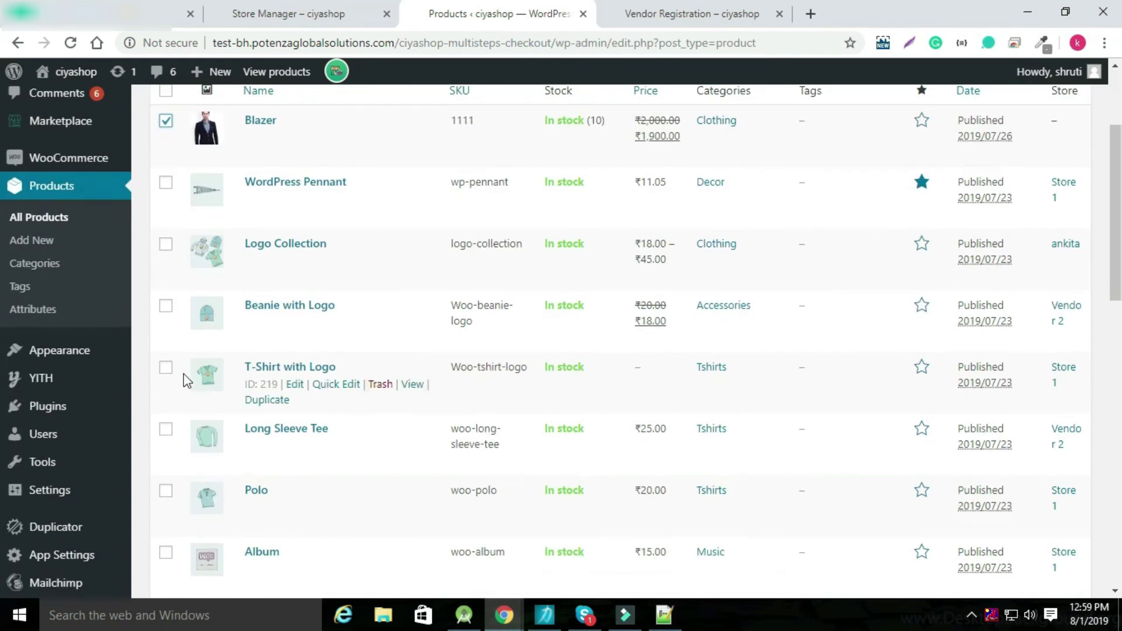
pyautogui.click(167, 186)
pyautogui.click(165, 246)
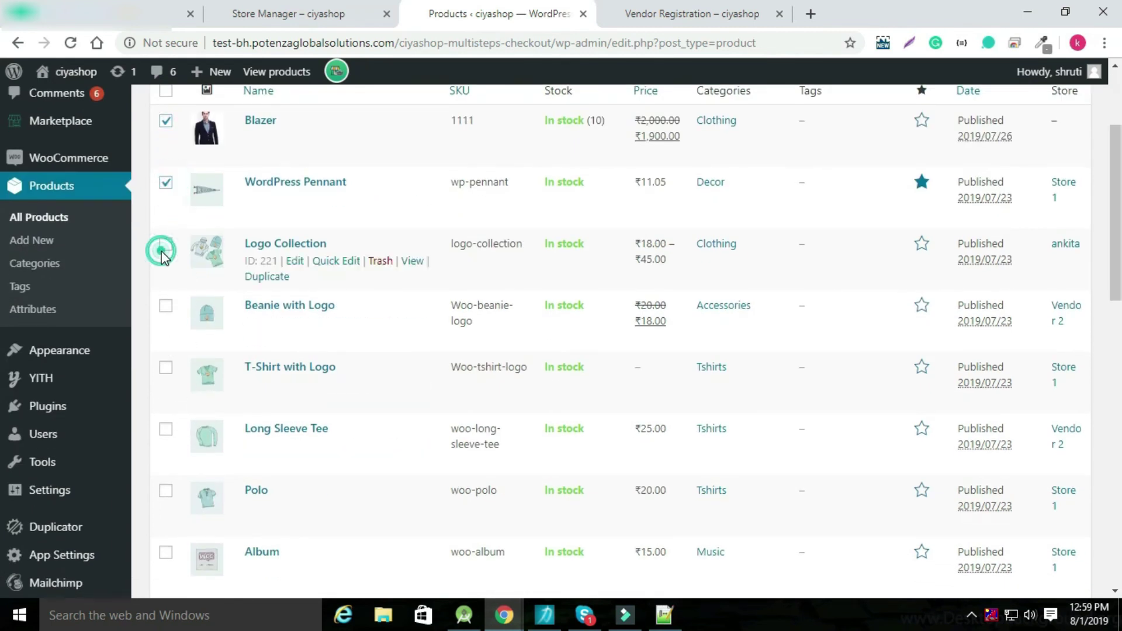
pyautogui.click(166, 308)
pyautogui.scroll(3, 321, 308)
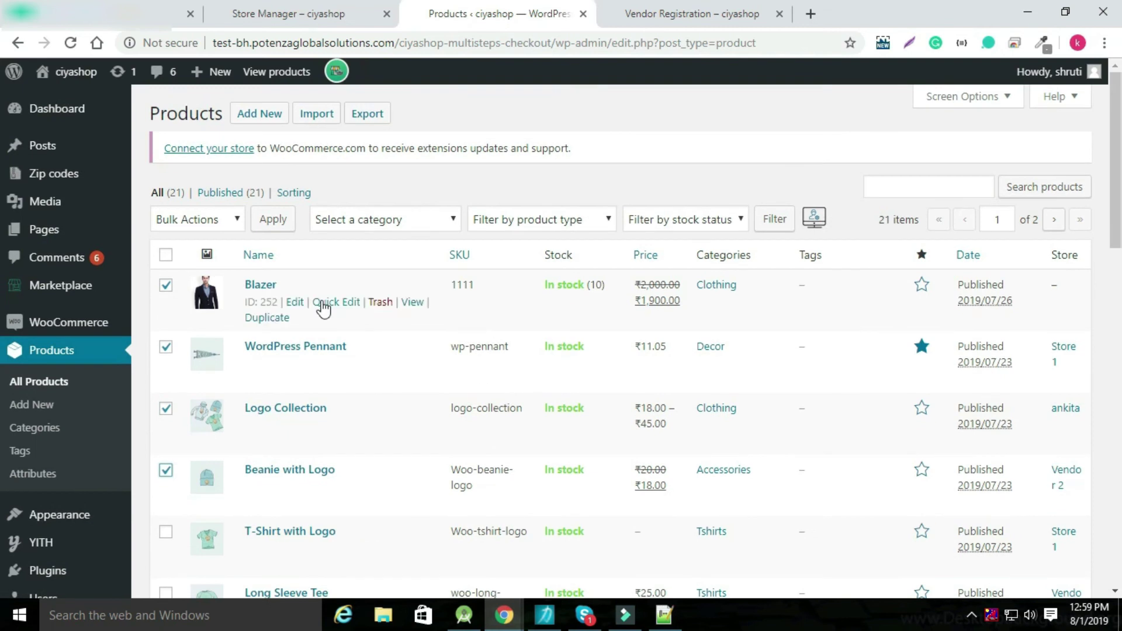
# Bulk-edit the four selected products to assign them to the new vendor's store
pyautogui.click(233, 219)
pyautogui.click(166, 255)
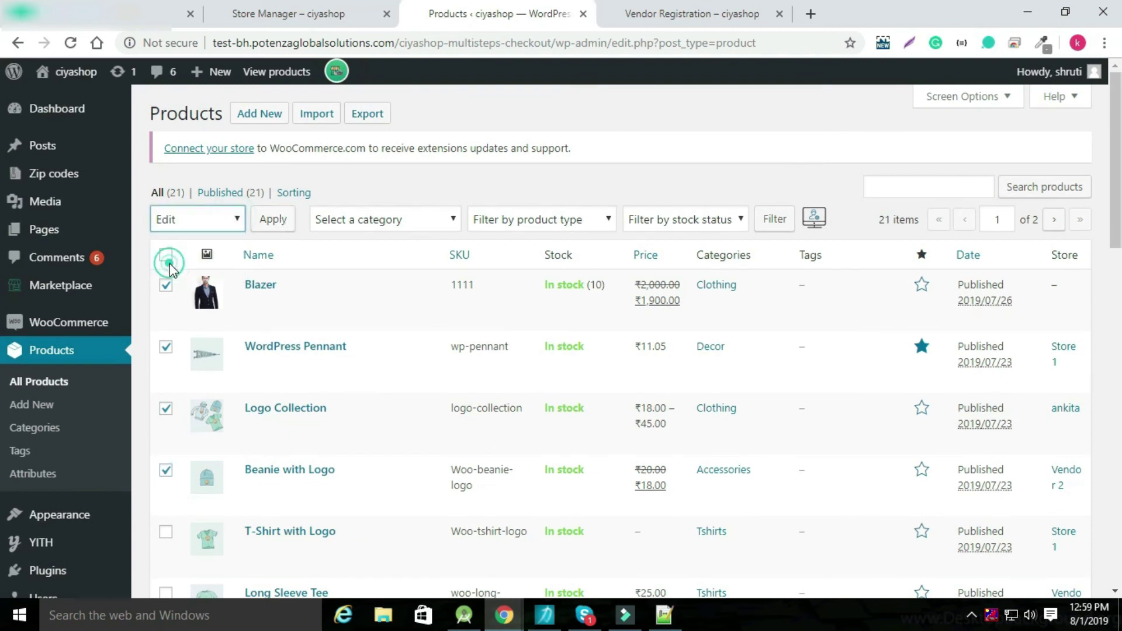
pyautogui.click(280, 225)
pyautogui.scroll(-7, 851, 368)
pyautogui.scroll(-3, 828, 383)
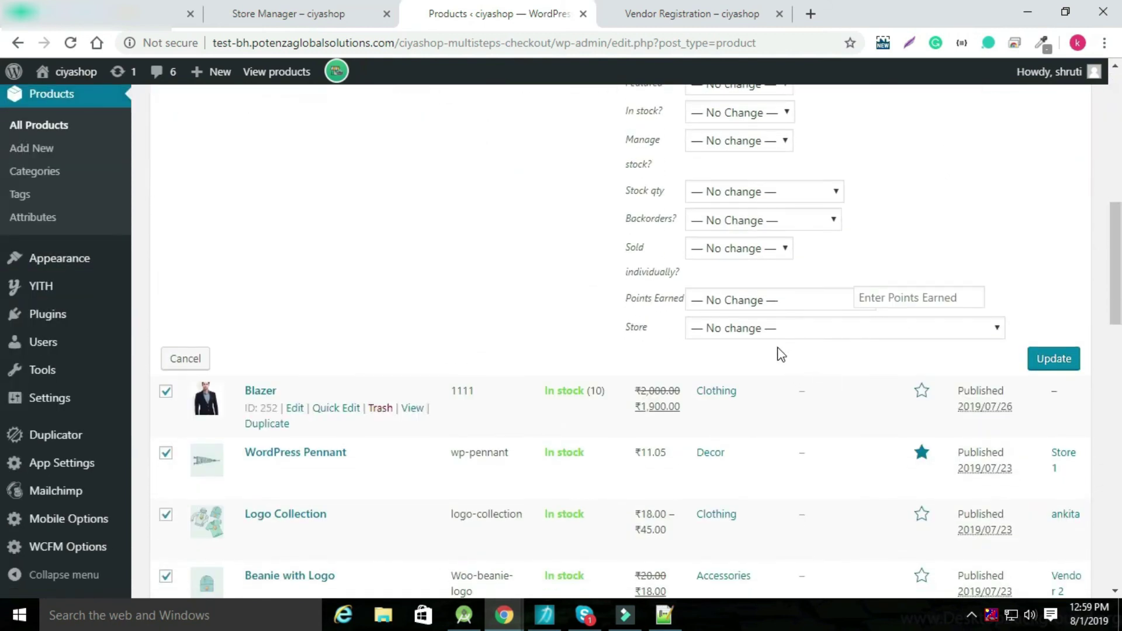
pyautogui.click(759, 330)
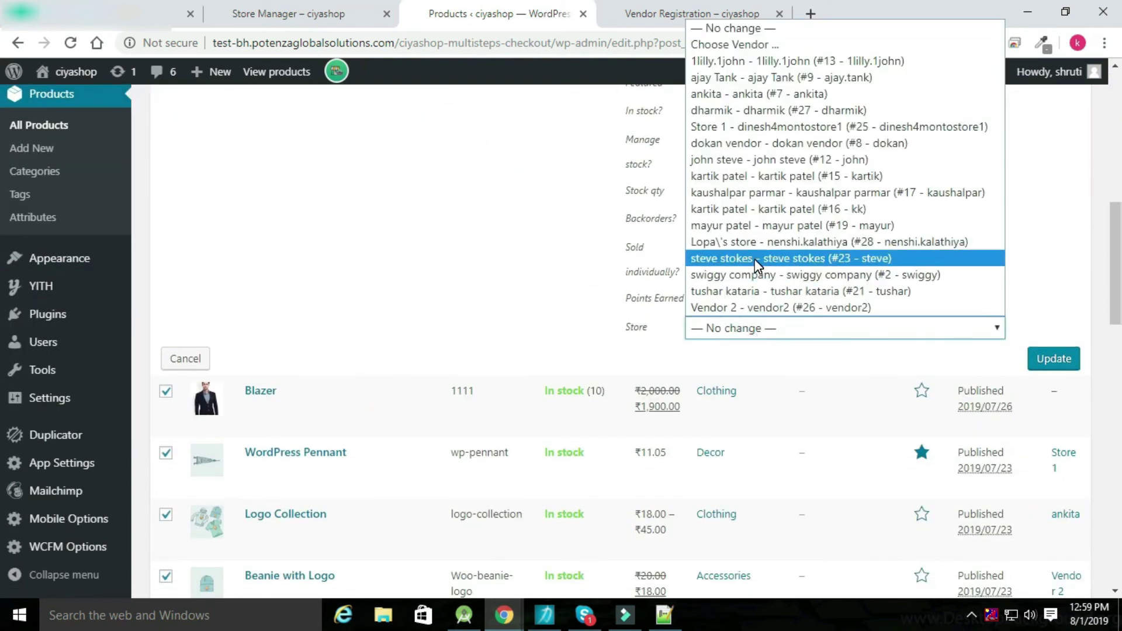
pyautogui.click(727, 242)
pyautogui.click(1060, 368)
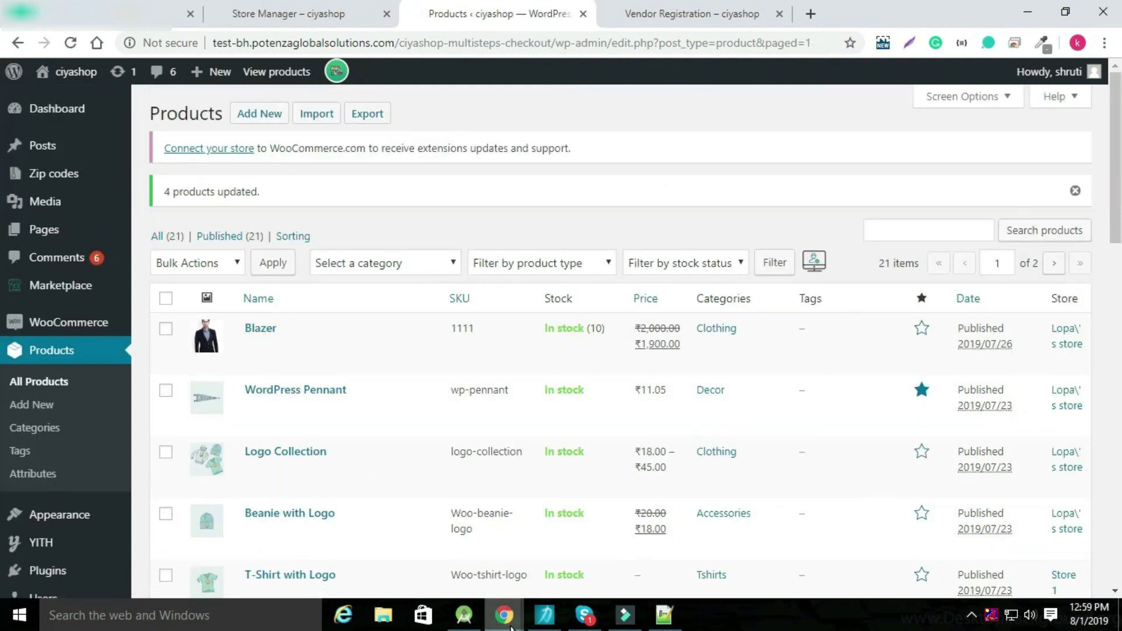
pyautogui.moveTo(509, 625)
pyautogui.click(596, 551)
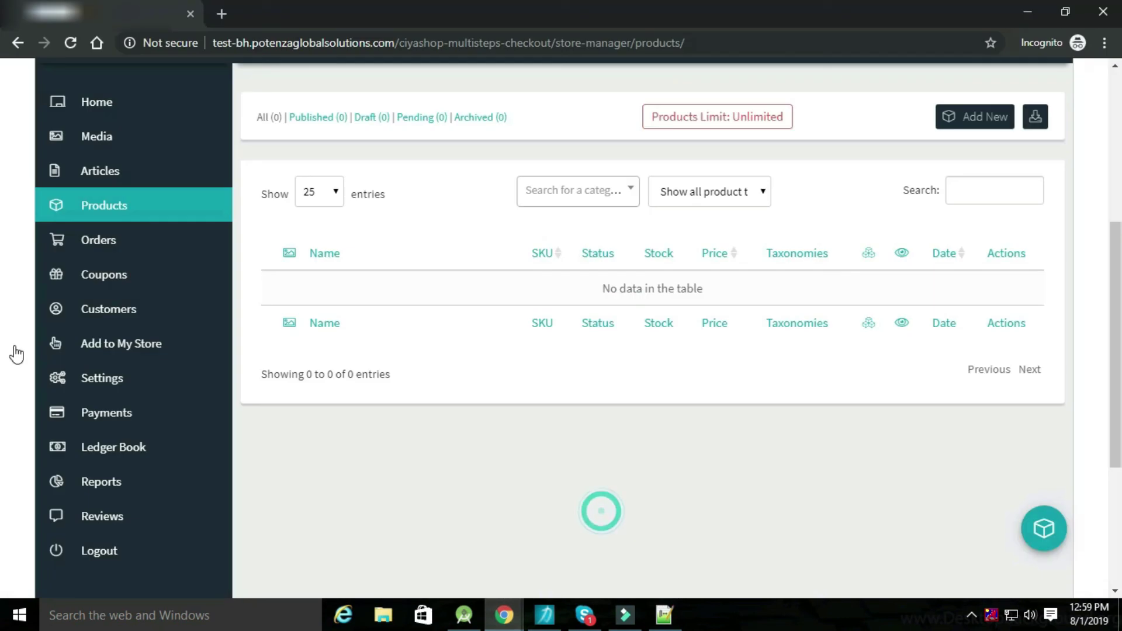
# Reload the vendor's Products page so it lists the four assigned products
pyautogui.click(69, 43)
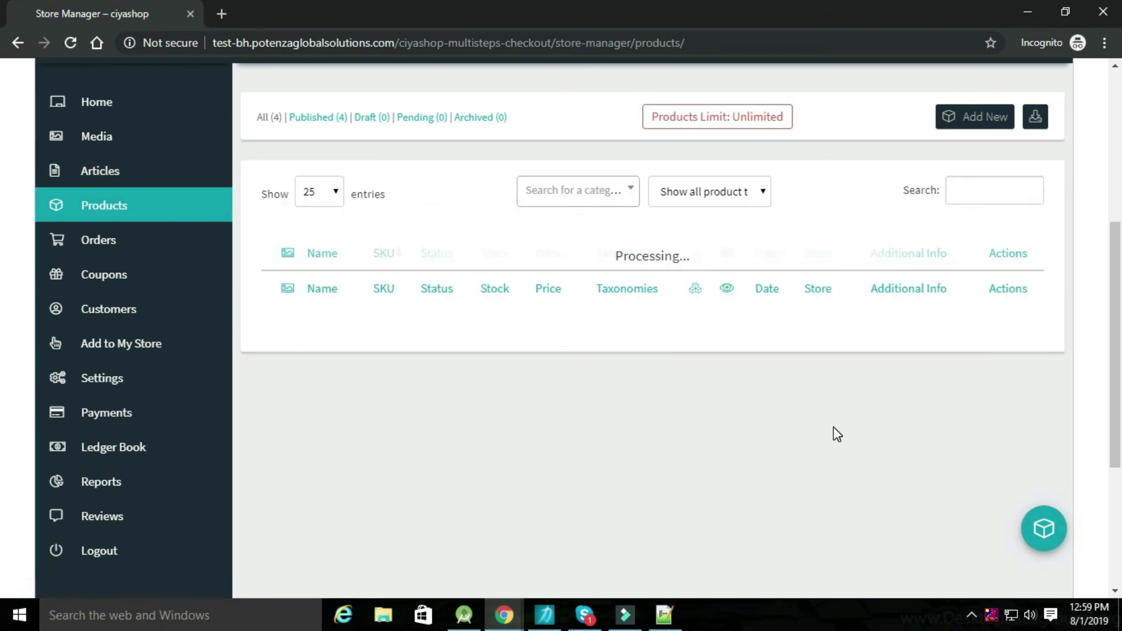
pyautogui.scroll(-5, 681, 368)
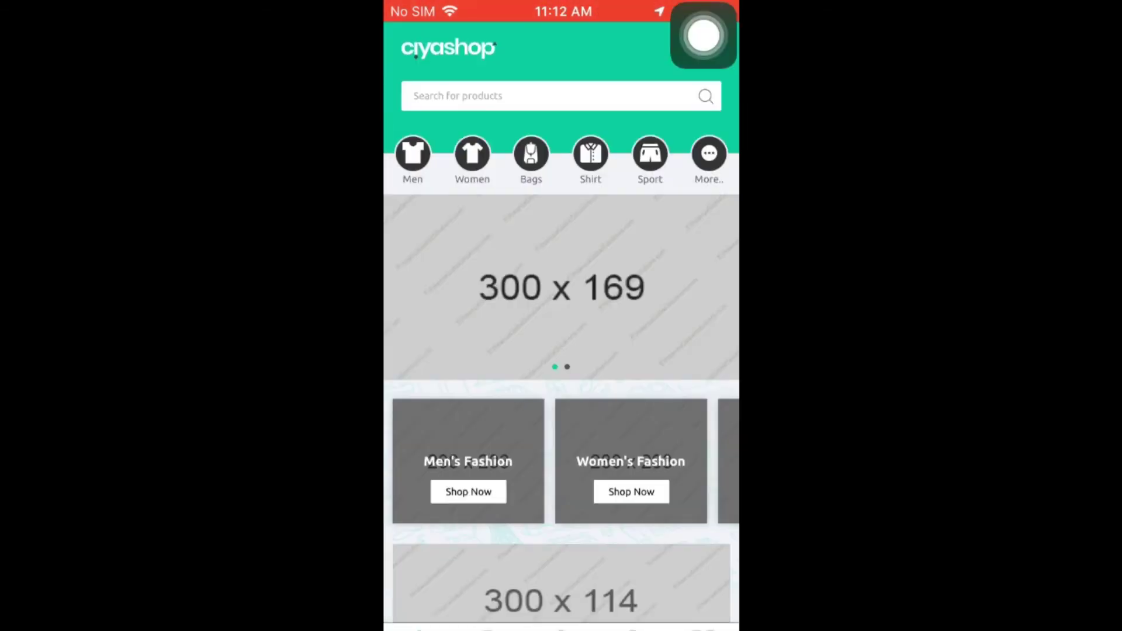
# Open the Blazer from Recent Products and view its seller's store page
pyautogui.scroll(-10, 561, 327)
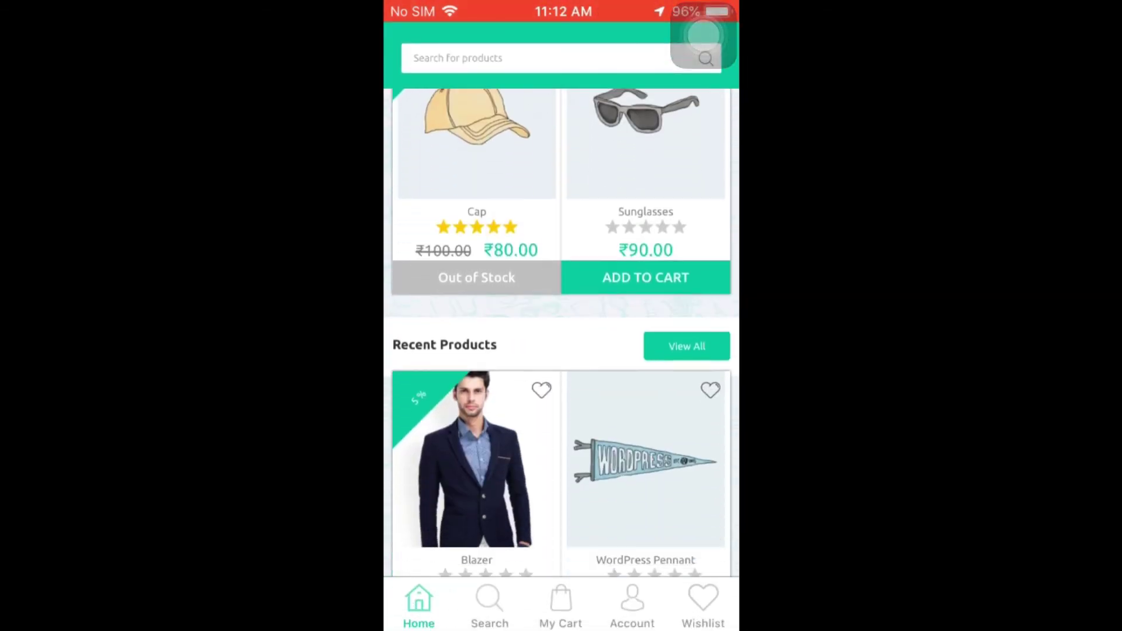
pyautogui.click(477, 374)
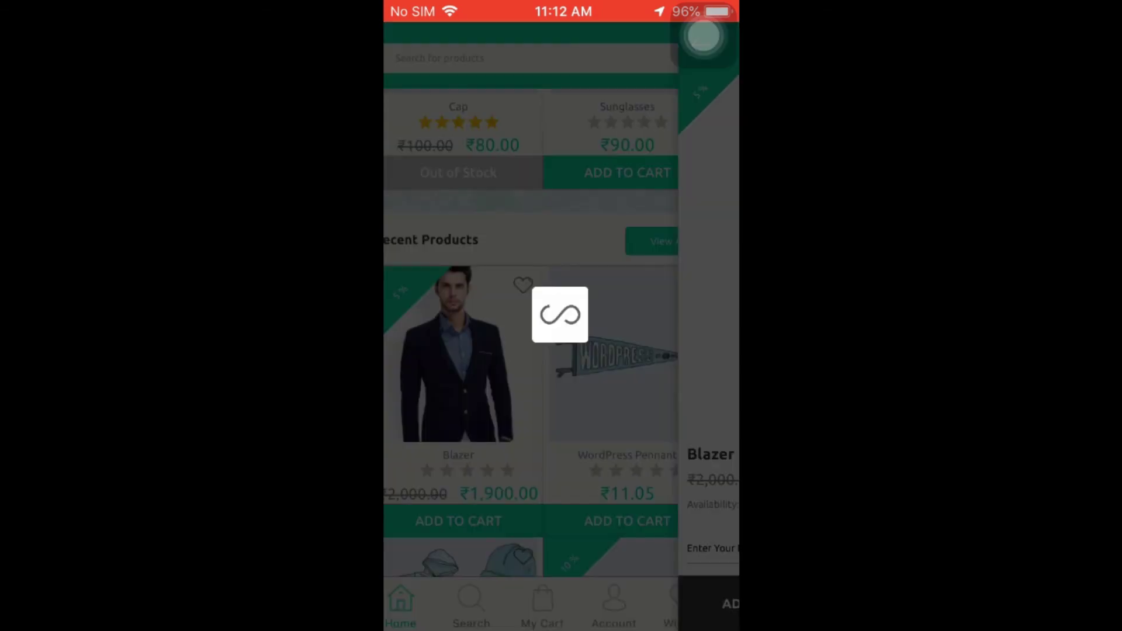
pyautogui.scroll(-5, 561, 322)
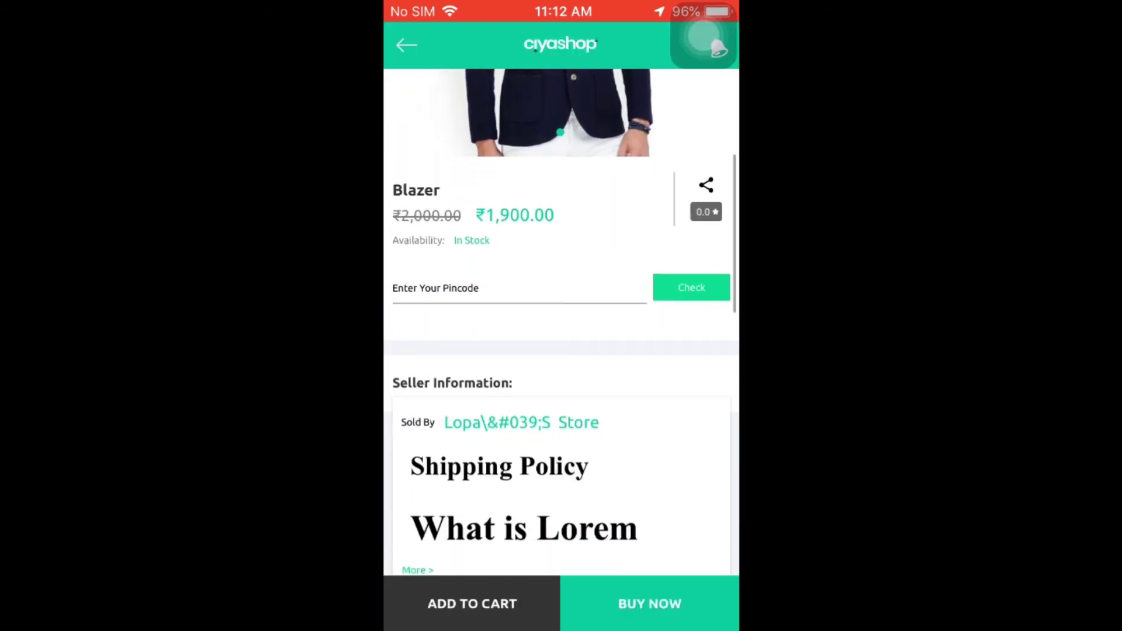
pyautogui.scroll(-3, 561, 321)
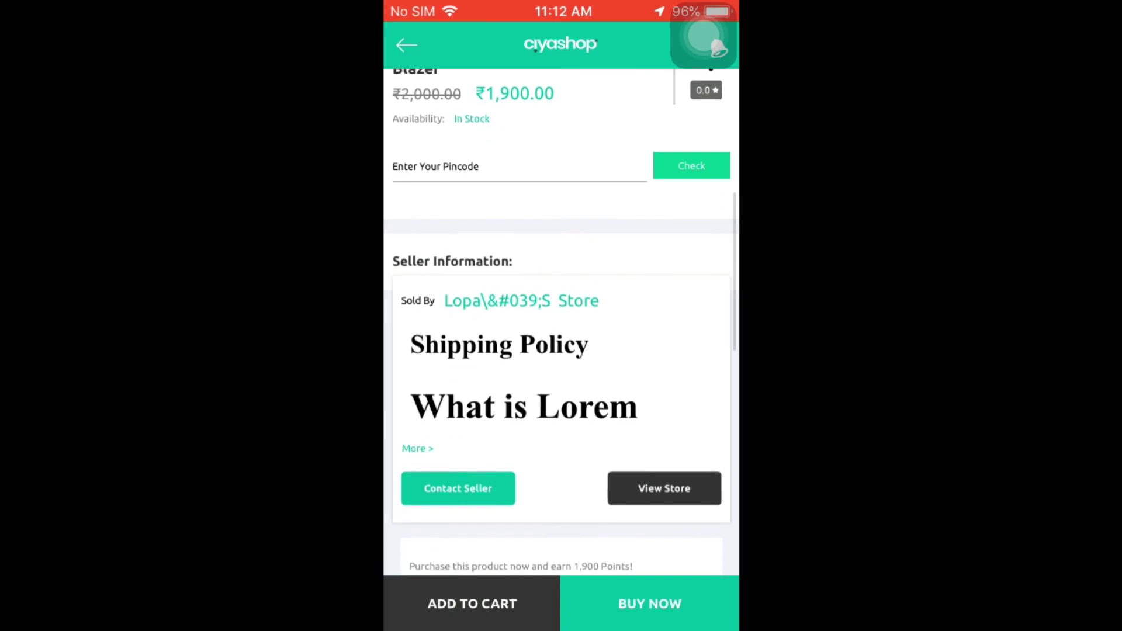
pyautogui.click(665, 488)
pyautogui.scroll(-10, 561, 321)
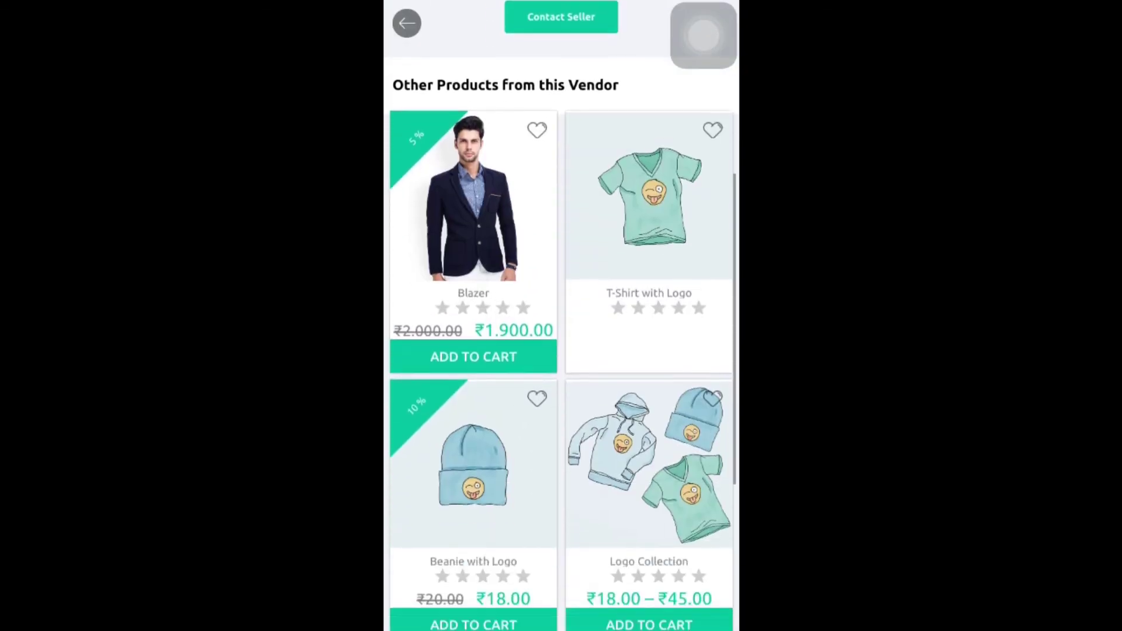